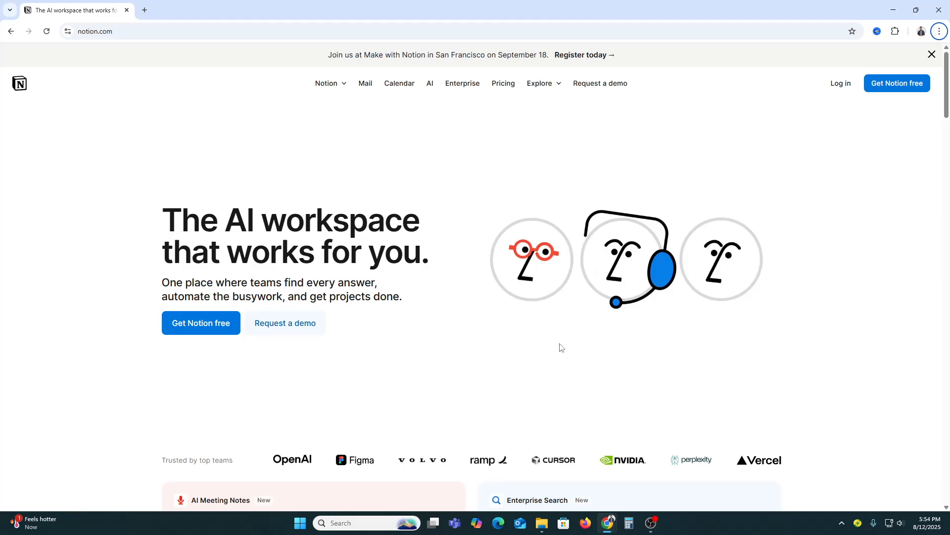
{"action": "scroll", "coordinate": [563, 341], "scroll_direction": "down", "scroll_amount": 4}
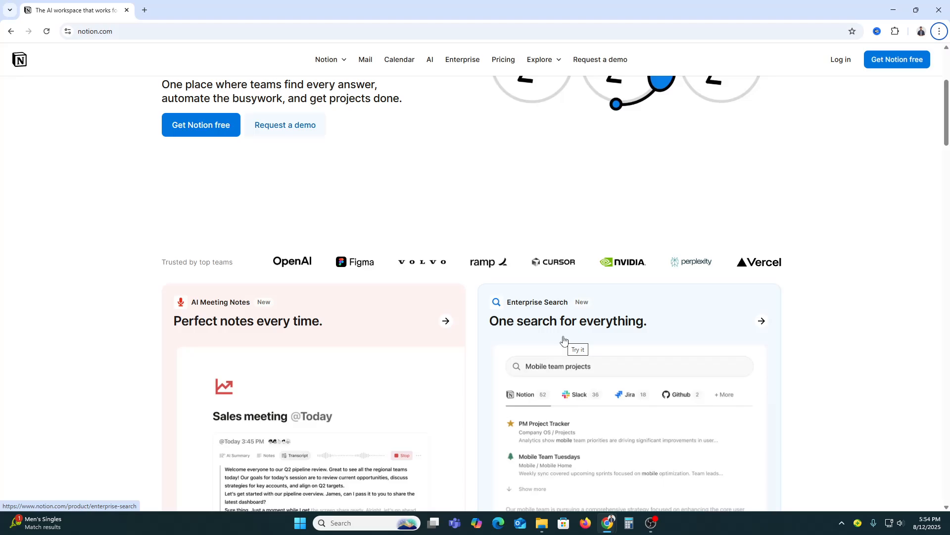
{"action": "scroll", "coordinate": [564, 340], "scroll_direction": "down", "scroll_amount": 7}
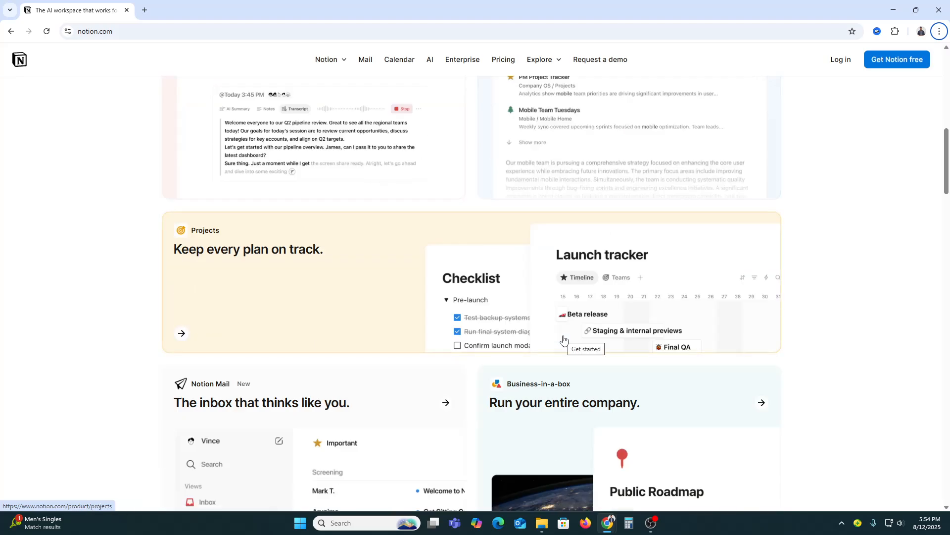
{"action": "scroll", "coordinate": [563, 339], "scroll_direction": "up", "scroll_amount": 12}
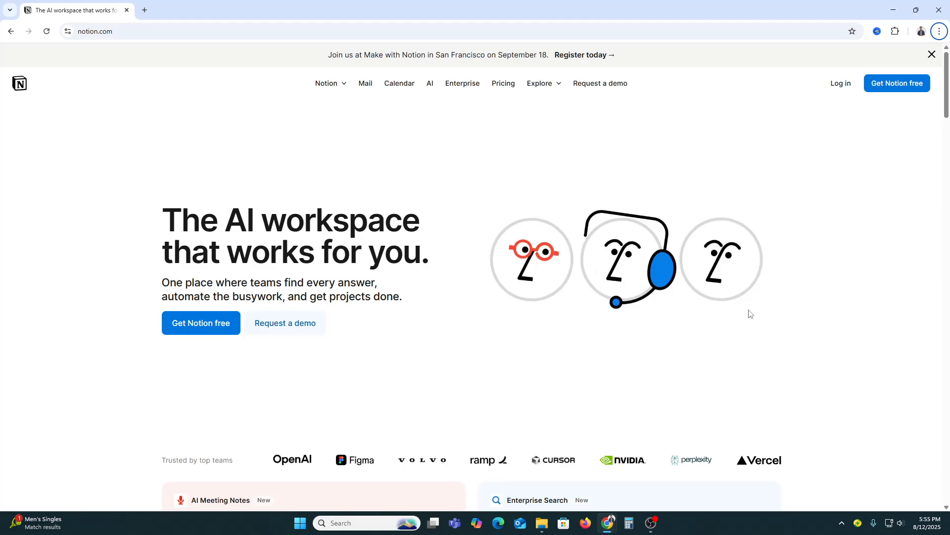
Enter the Notion workspace from the website and go to its Home page
{"action": "left_click", "coordinate": [898, 89]}
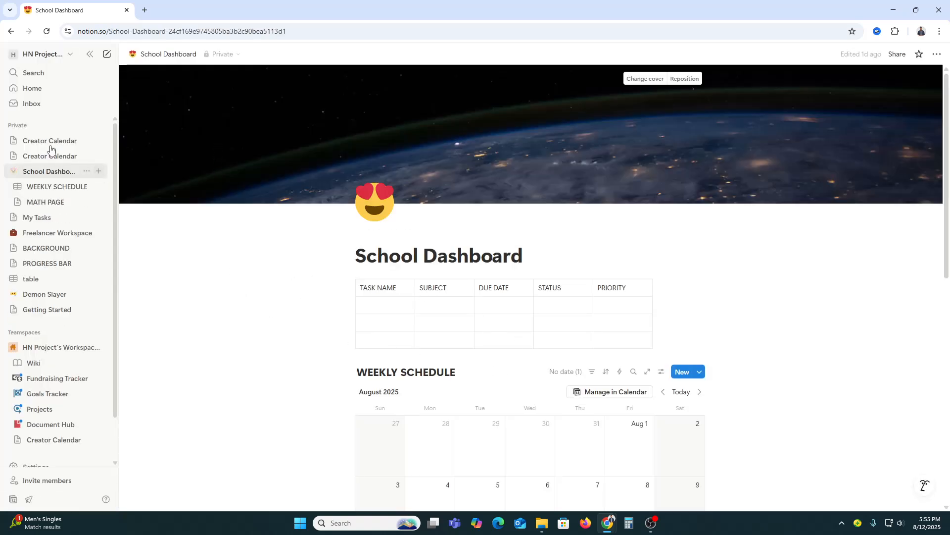
{"action": "left_click", "coordinate": [32, 90]}
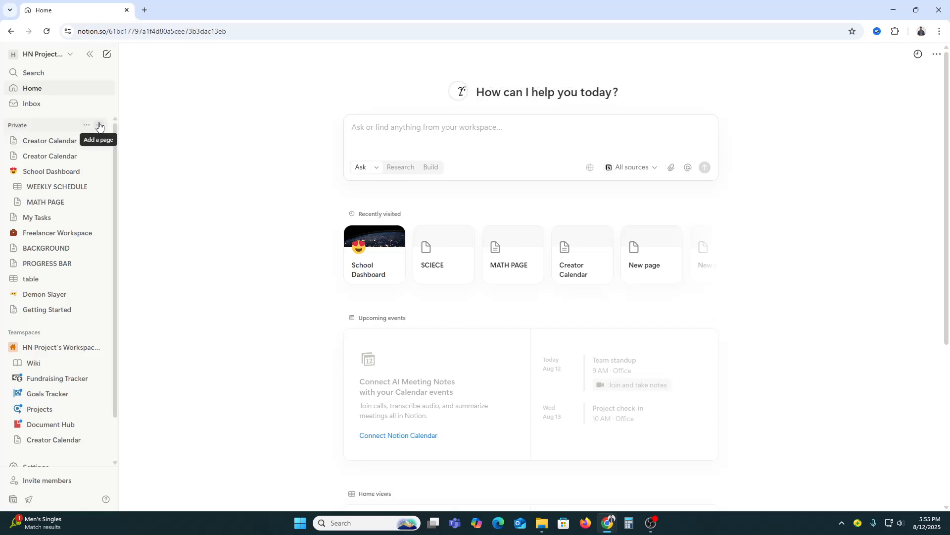
Add a new page to the Private section and title it "Life Dashboard"
{"action": "left_click", "coordinate": [99, 125]}
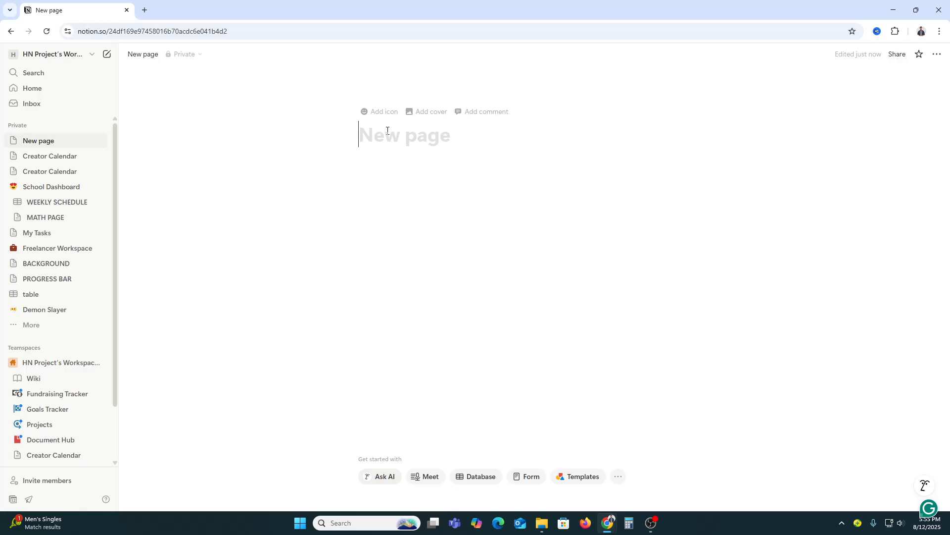
{"action": "type", "text": "Lif"}
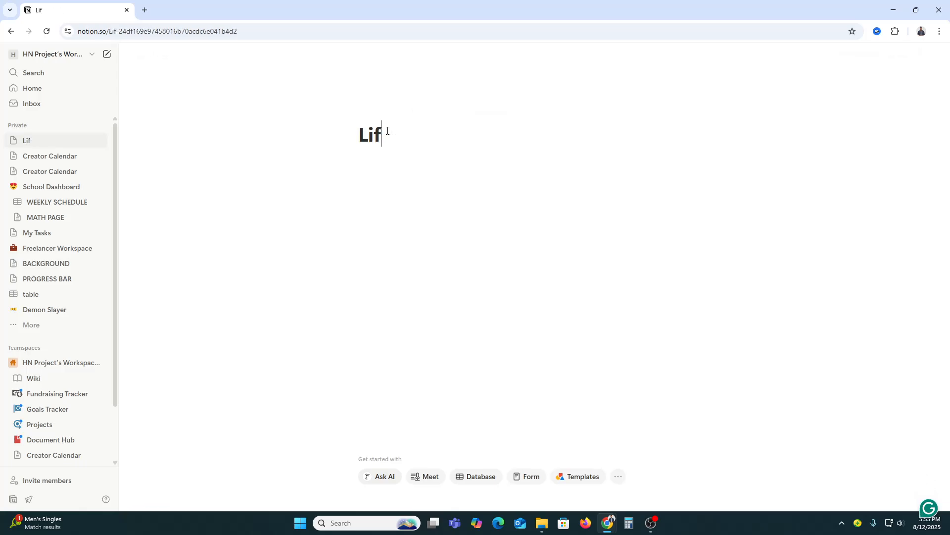
{"action": "type", "text": "e Dash"}
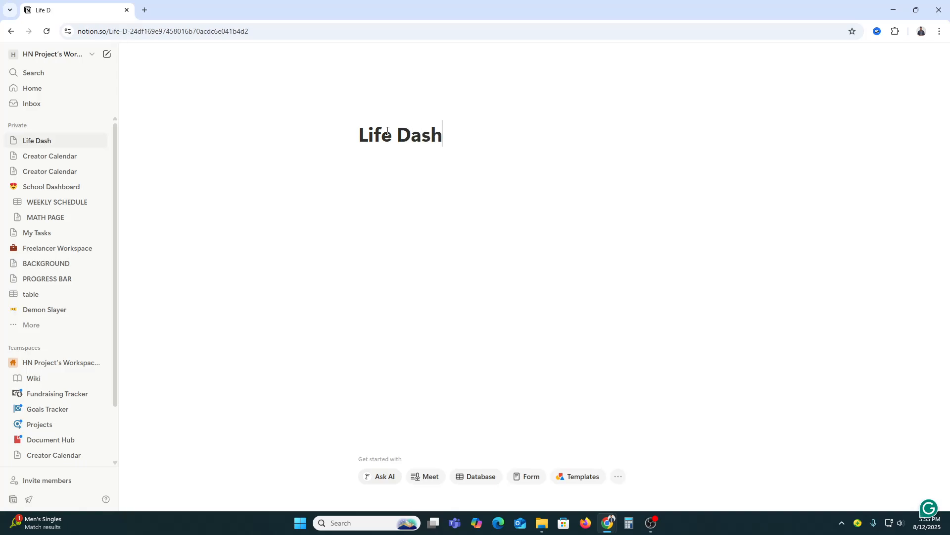
{"action": "type", "text": "board"}
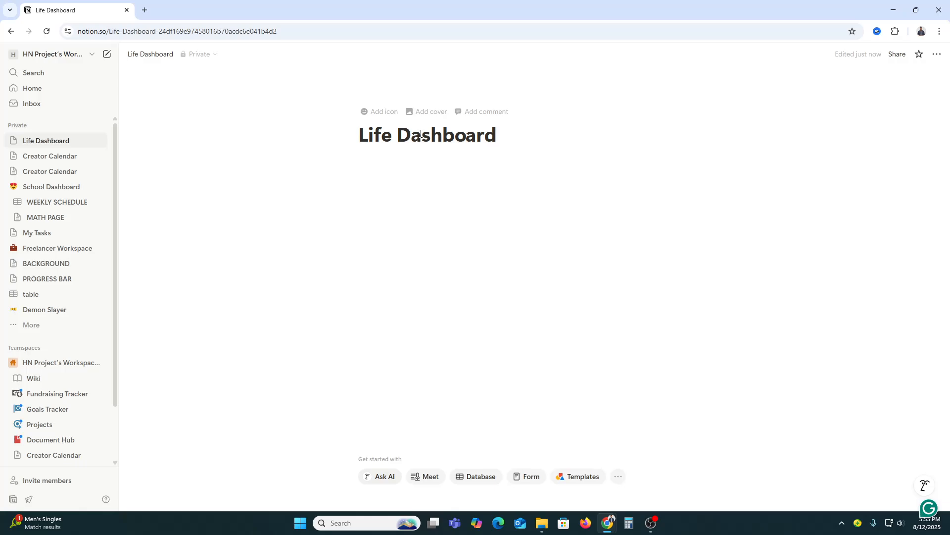
Add a cover to the Life Dashboard page, shift its gradient image upward and save the position
{"action": "left_click", "coordinate": [426, 112]}
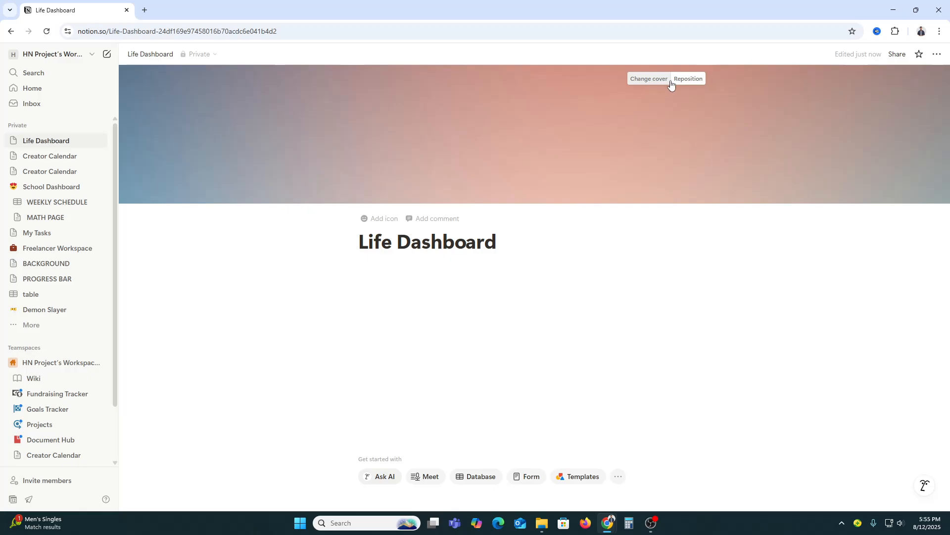
{"action": "left_click", "coordinate": [690, 80]}
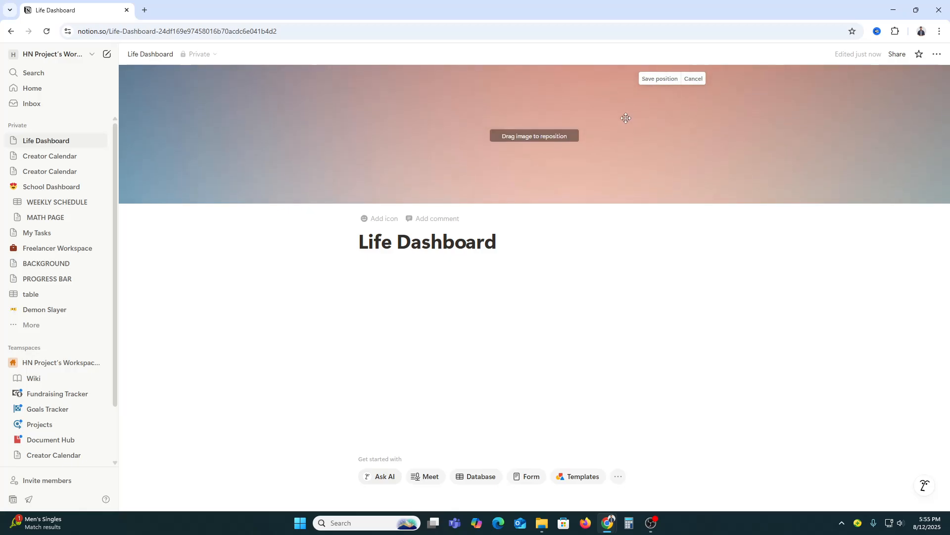
{"action": "left_click_drag", "start_coordinate": [625, 120], "coordinate": [652, 4]}
{"action": "left_click_drag", "start_coordinate": [622, 131], "coordinate": [616, 106]}
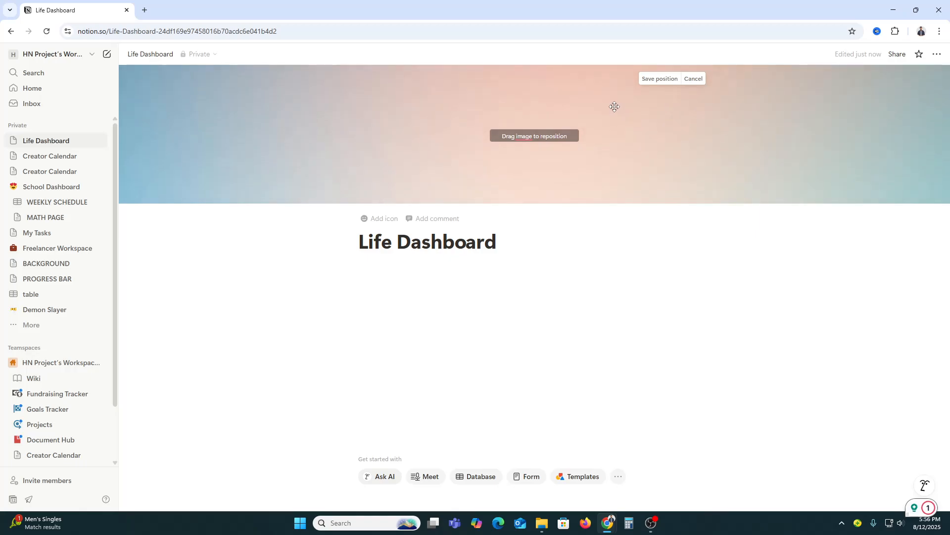
{"action": "left_click", "coordinate": [650, 80]}
Change the page cover to the gallery's MET Museum painting of soldiers crossing an icy river with a flag
{"action": "left_click", "coordinate": [646, 81]}
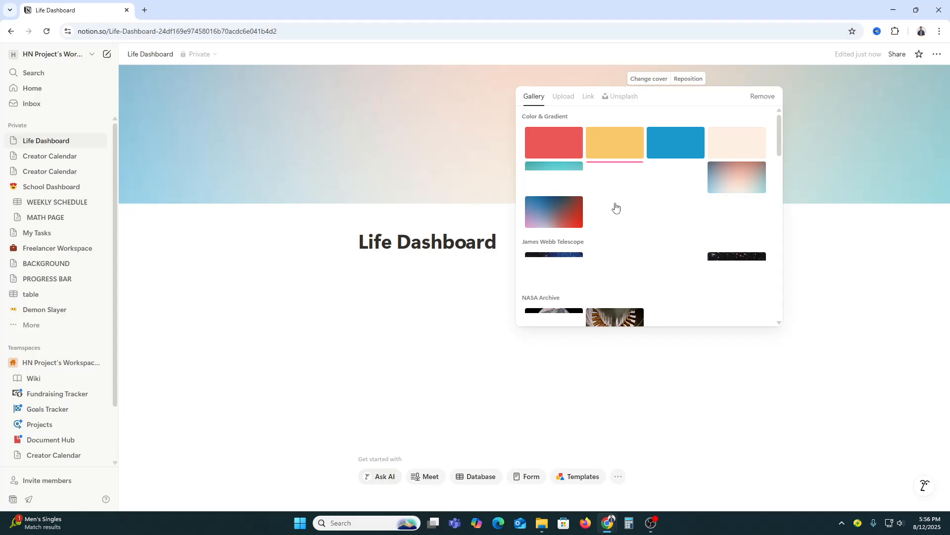
{"action": "scroll", "coordinate": [642, 225], "scroll_direction": "down", "scroll_amount": 1}
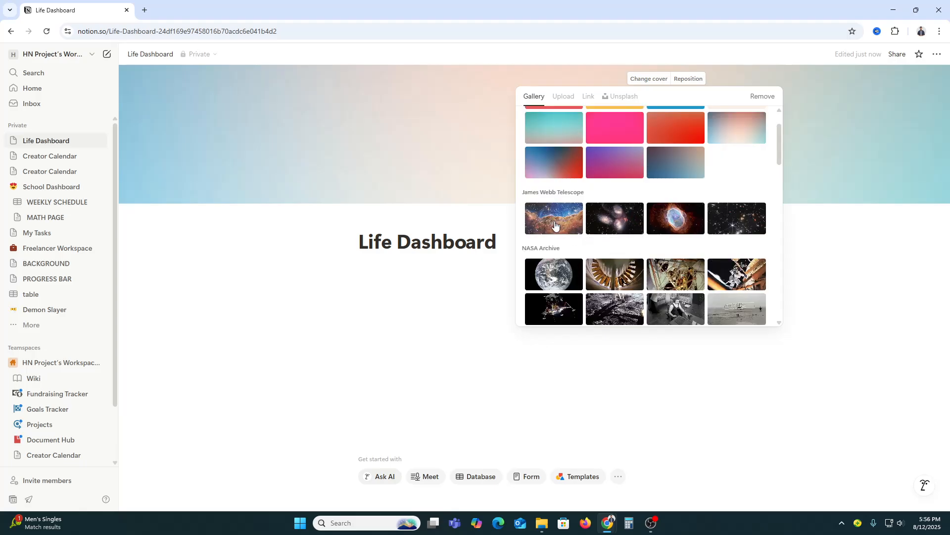
{"action": "scroll", "coordinate": [555, 226], "scroll_direction": "down", "scroll_amount": 8}
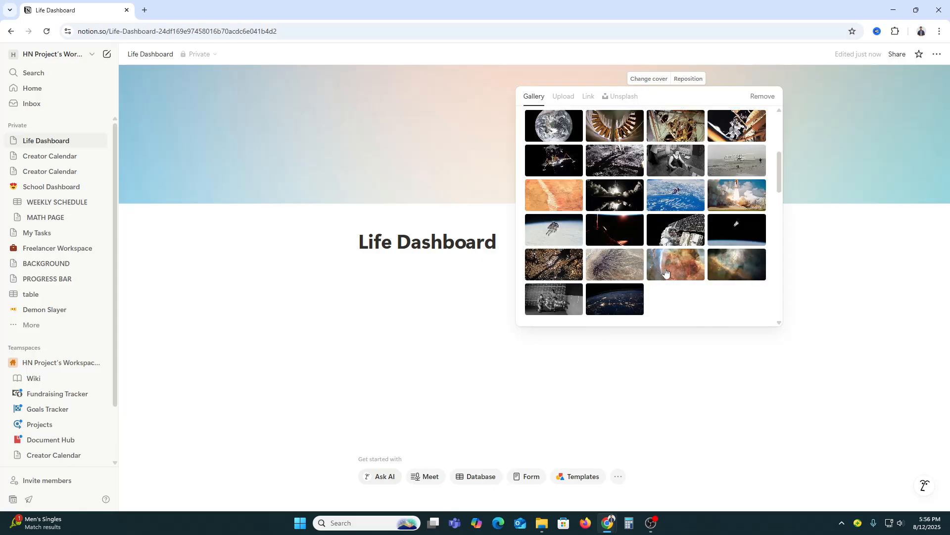
{"action": "scroll", "coordinate": [664, 283], "scroll_direction": "up", "scroll_amount": 3}
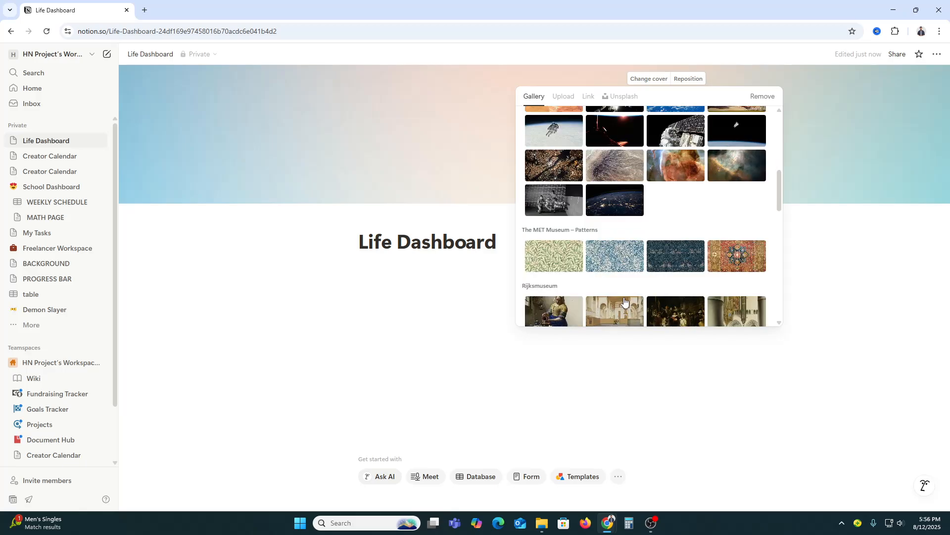
{"action": "scroll", "coordinate": [662, 285], "scroll_direction": "down", "scroll_amount": 3}
{"action": "scroll", "coordinate": [704, 292], "scroll_direction": "down", "scroll_amount": 4}
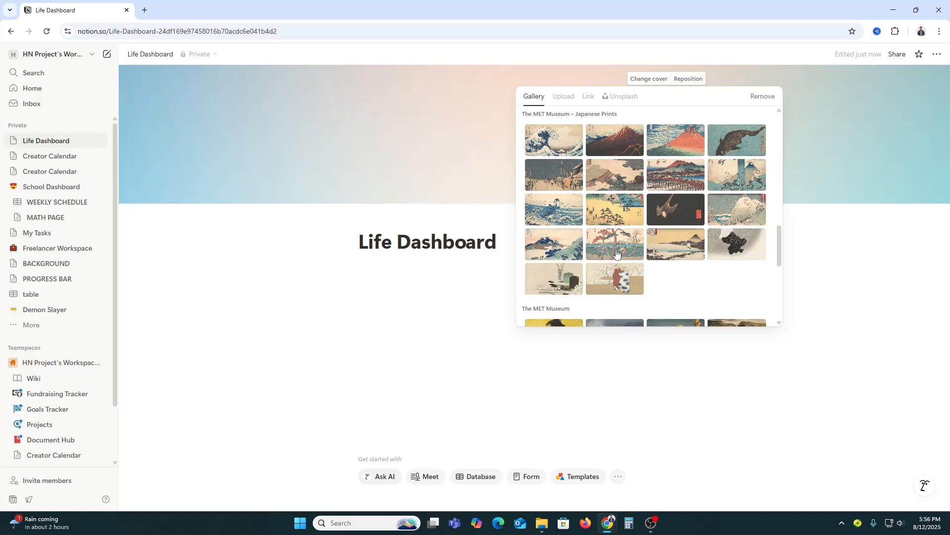
{"action": "scroll", "coordinate": [663, 271], "scroll_direction": "down", "scroll_amount": 3}
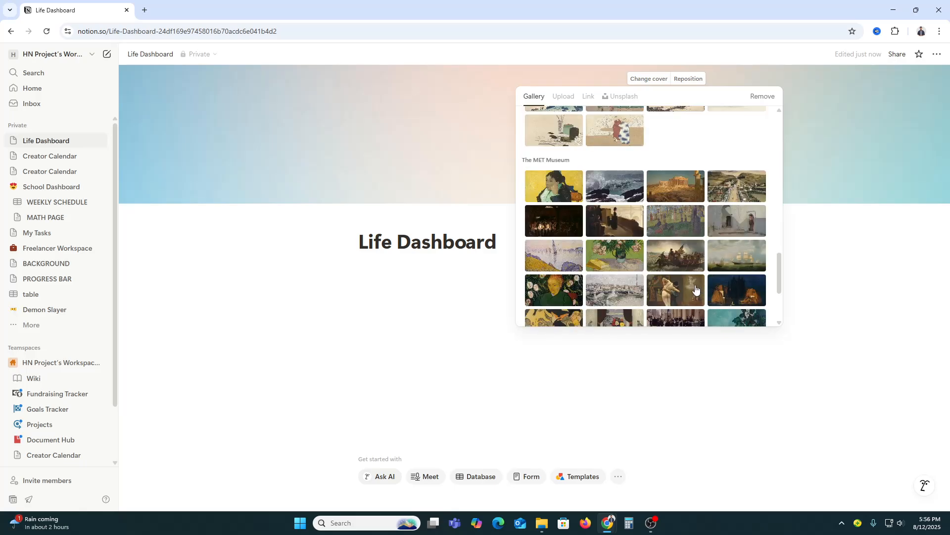
{"action": "left_click", "coordinate": [682, 258]}
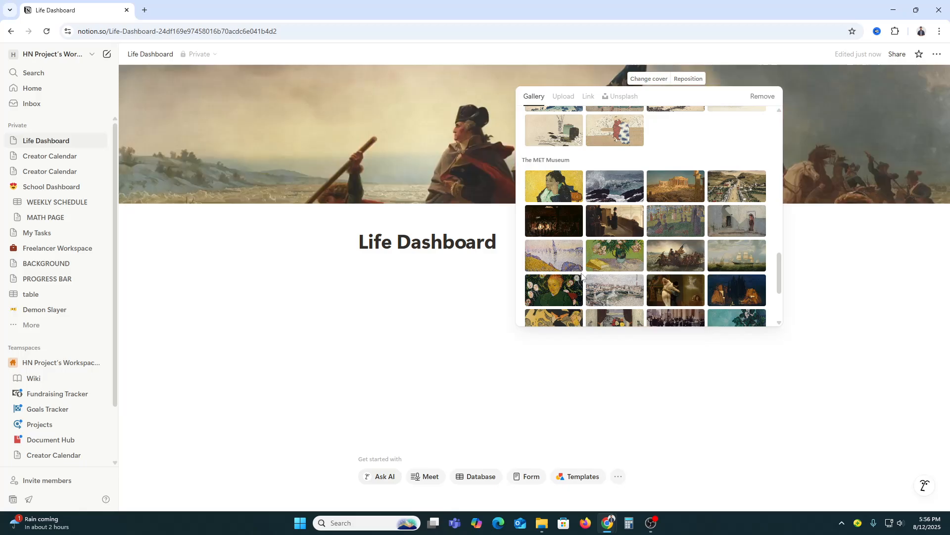
{"action": "left_click", "coordinate": [429, 155]}
Reposition the painting cover slightly upward so more of the figures below show, and save the position
{"action": "left_click", "coordinate": [689, 78]}
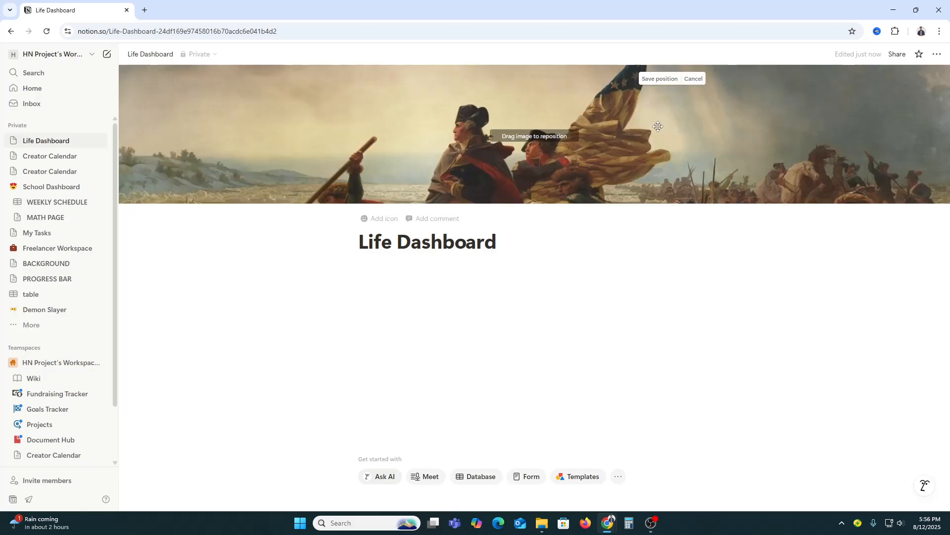
{"action": "left_click_drag", "start_coordinate": [679, 143], "coordinate": [679, 102]}
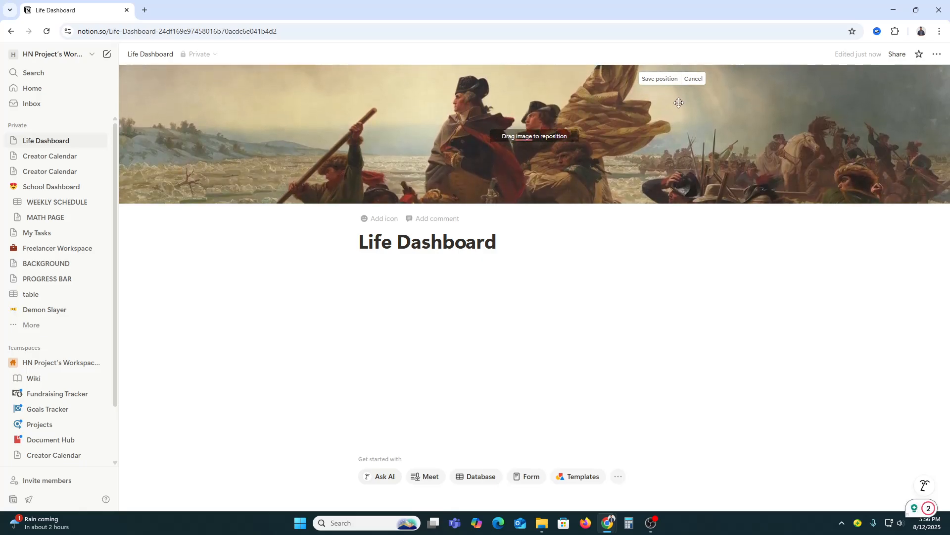
{"action": "left_click", "coordinate": [655, 81]}
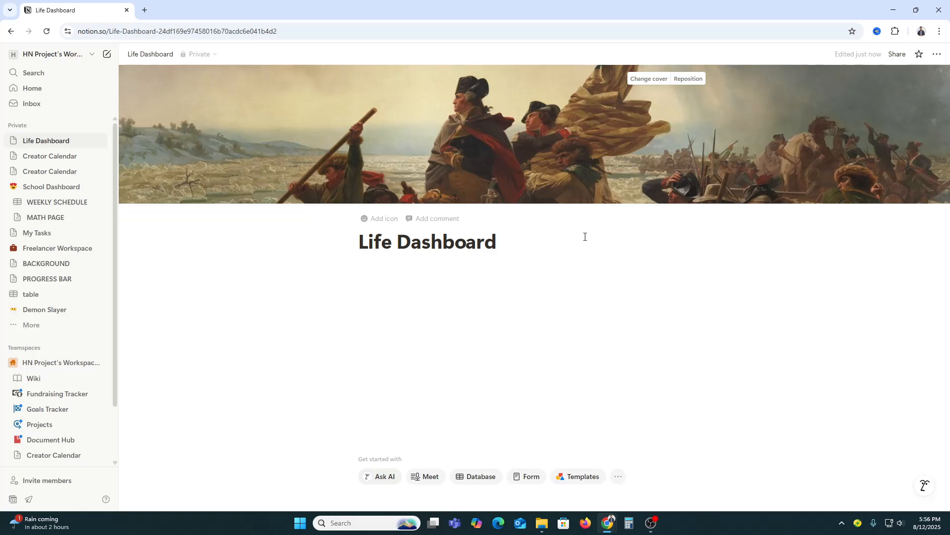
Give the page an icon using the red angry face emoji with symbols over its mouth
{"action": "left_click", "coordinate": [381, 219]}
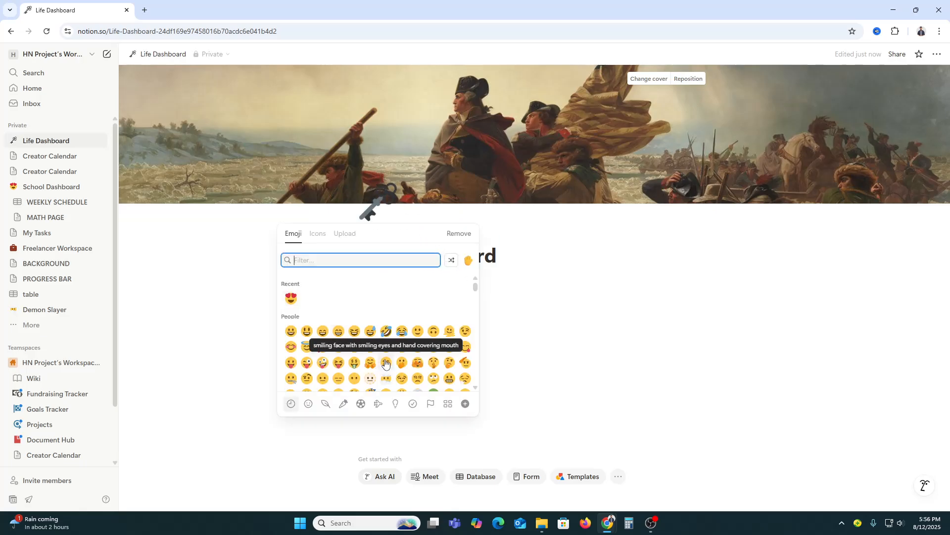
{"action": "scroll", "coordinate": [384, 364], "scroll_direction": "down", "scroll_amount": 1}
{"action": "scroll", "coordinate": [404, 360], "scroll_direction": "down", "scroll_amount": 2}
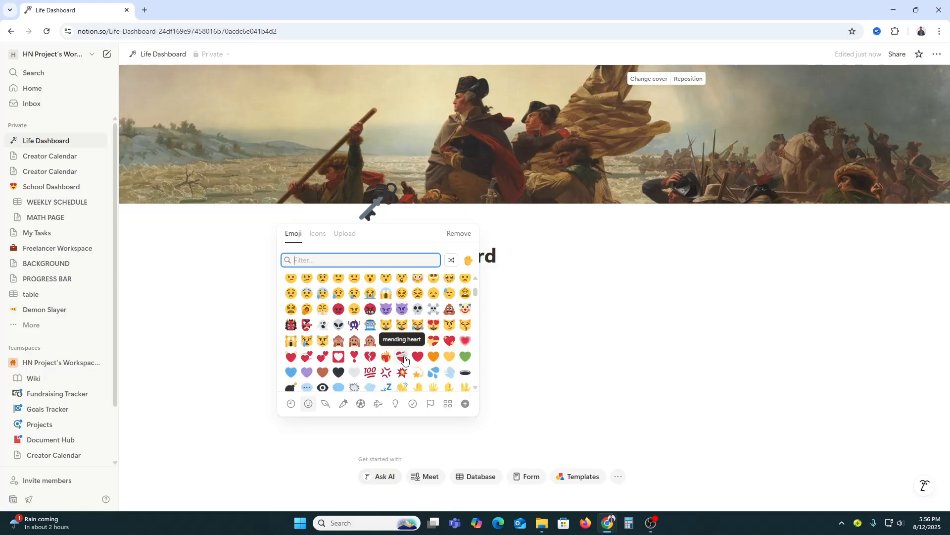
{"action": "left_click", "coordinate": [371, 309]}
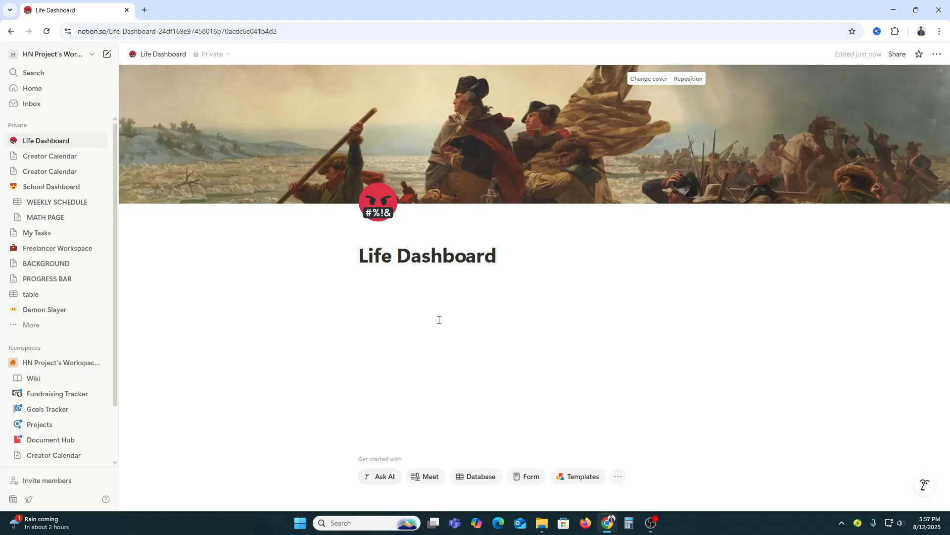
Insert a simple table below the page title and resize it to five columns and one row
{"action": "left_click", "coordinate": [417, 304]}
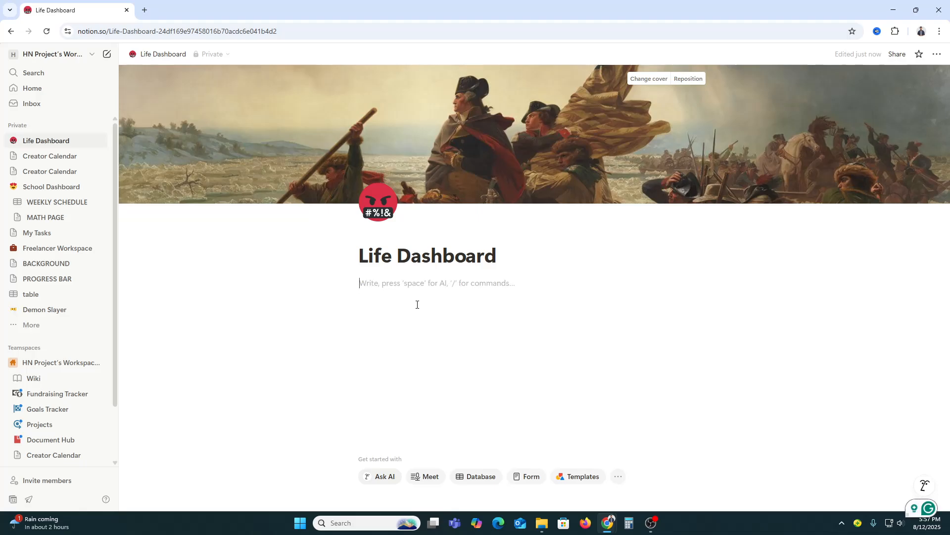
{"action": "type", "text": "/ta"}
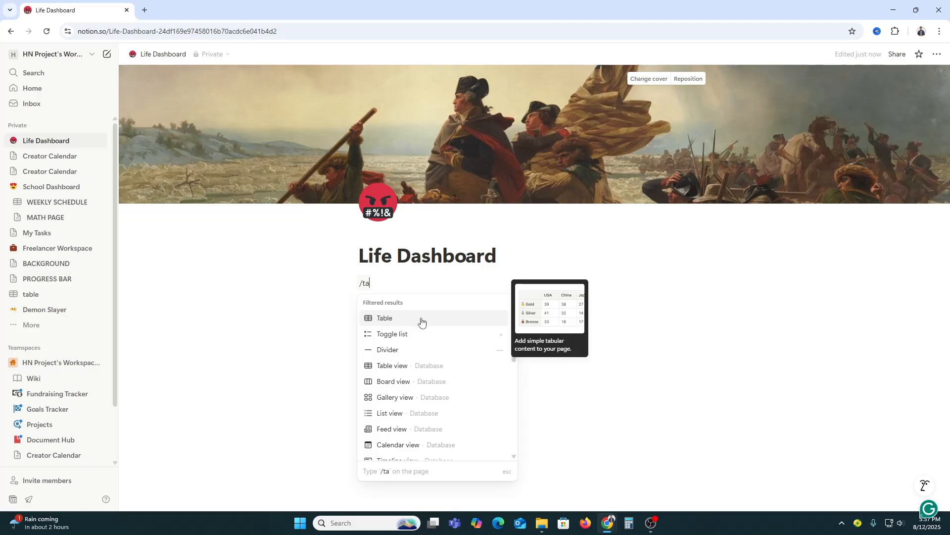
{"action": "left_click", "coordinate": [422, 324]}
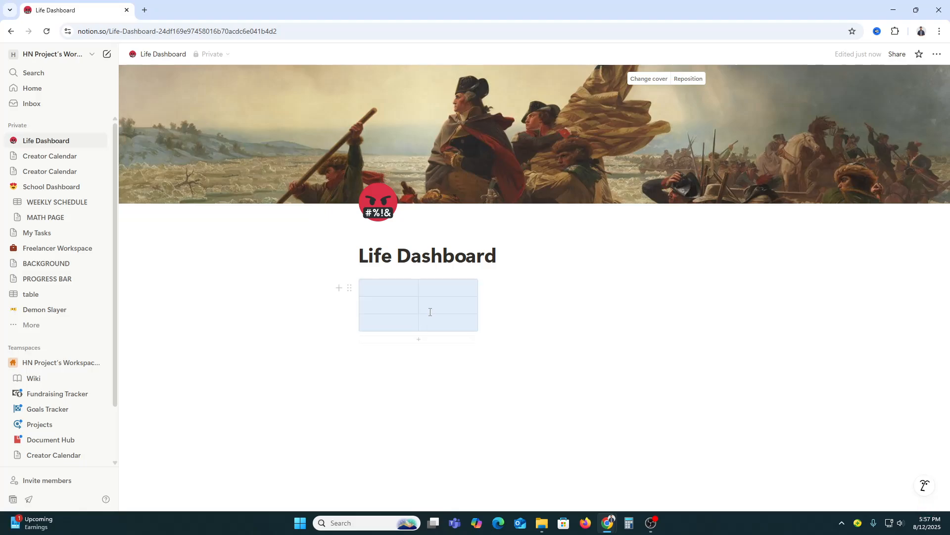
{"action": "left_click", "coordinate": [472, 295]}
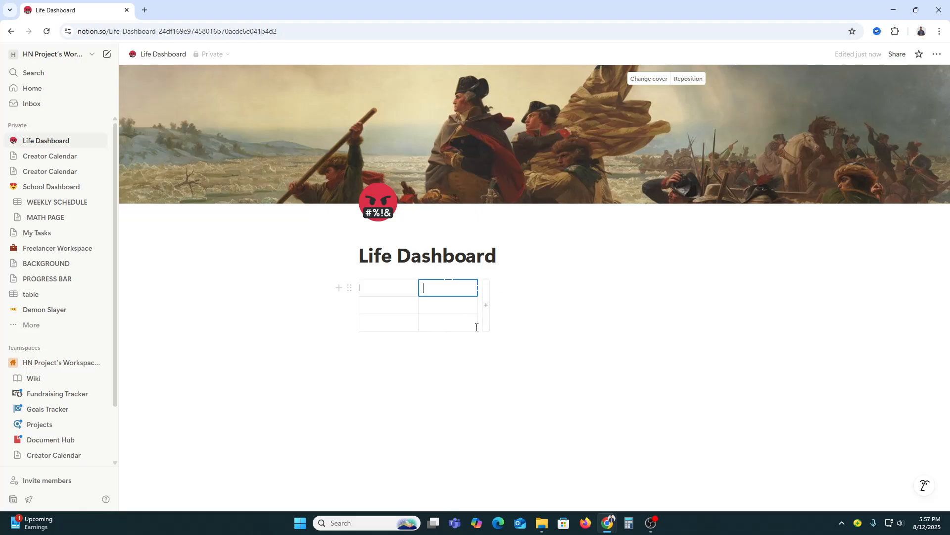
{"action": "left_click_drag", "start_coordinate": [477, 328], "coordinate": [619, 295]}
{"action": "left_click", "coordinate": [278, 307]}
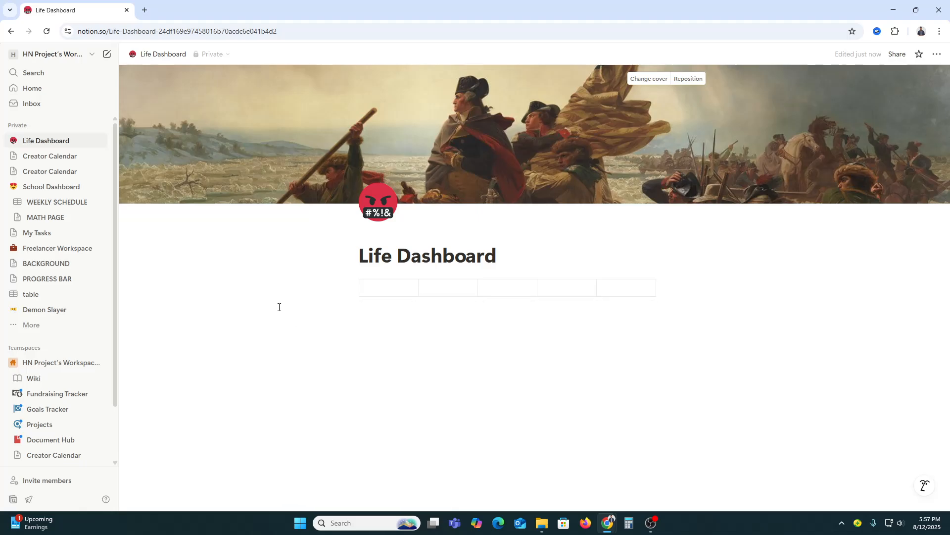
Enter the headers "TASK NAME" and "DUE DATE" in the first two table cells and add a second row
{"action": "left_click", "coordinate": [372, 290]}
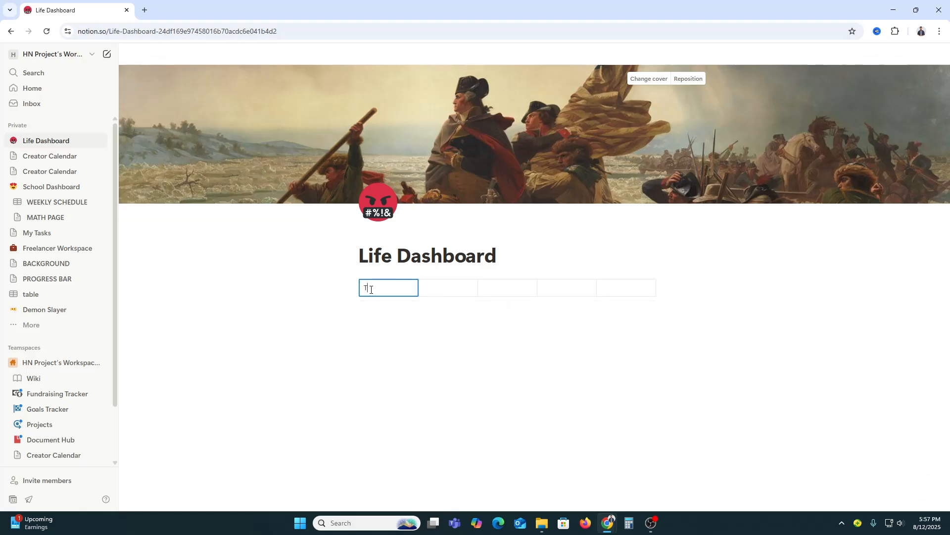
{"action": "type", "text": "TASK NAME"}
{"action": "left_click", "coordinate": [439, 288]}
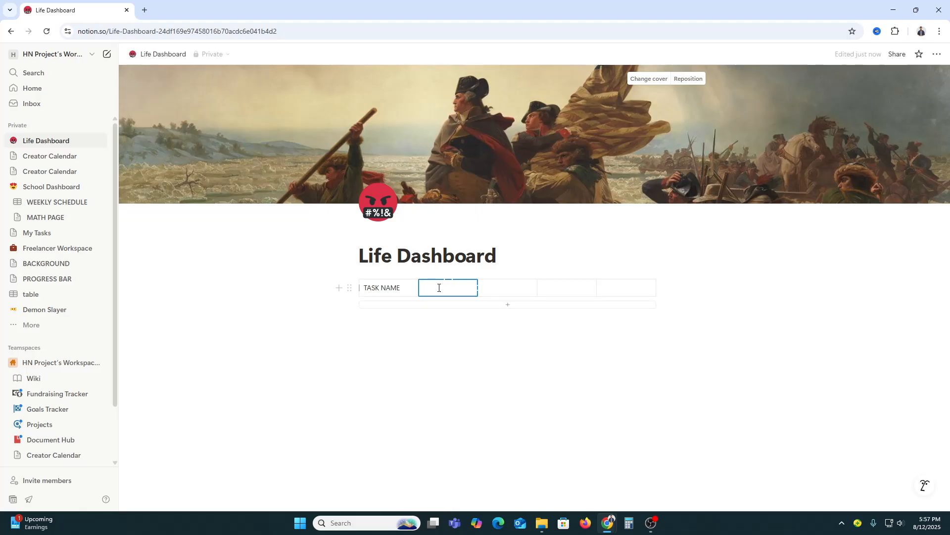
{"action": "type", "text": "UE"}
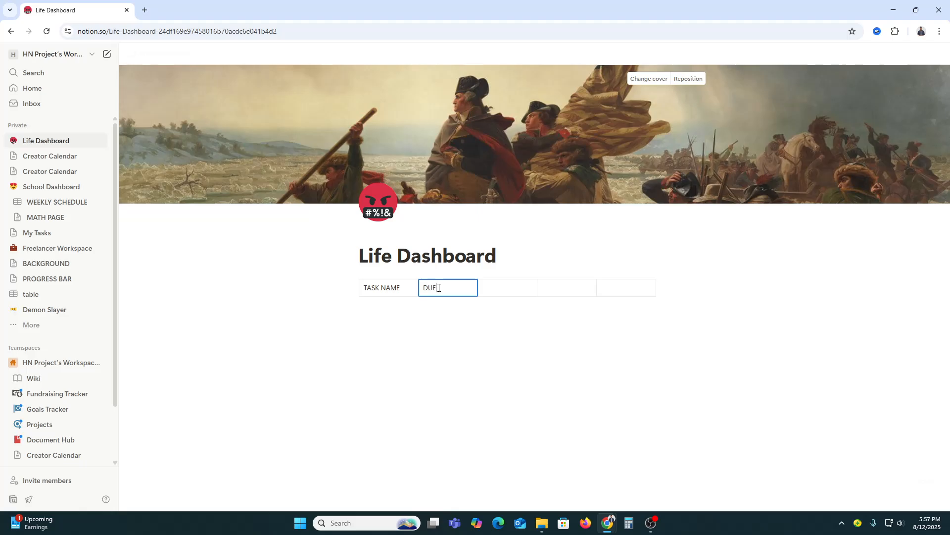
{"action": "type", "text": " DATE"}
{"action": "left_click", "coordinate": [535, 262]}
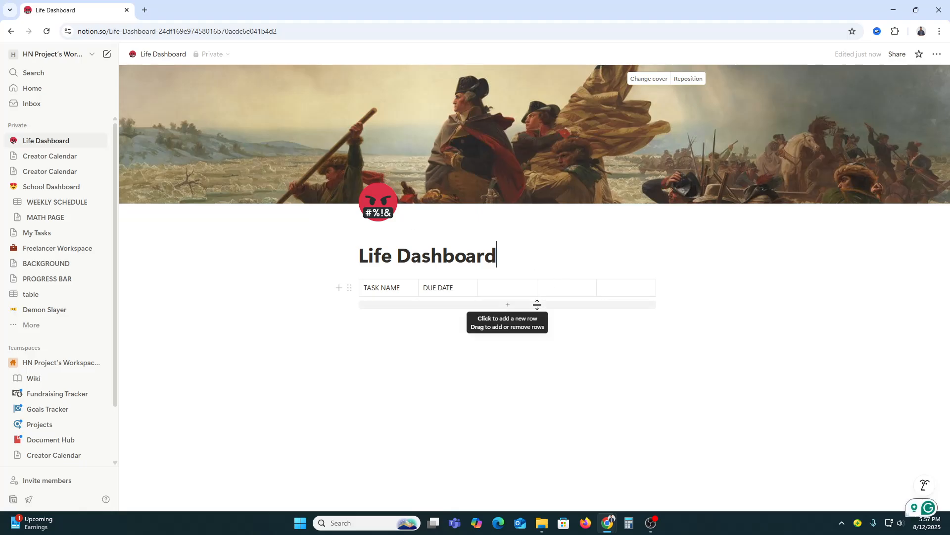
{"action": "left_click", "coordinate": [537, 305]}
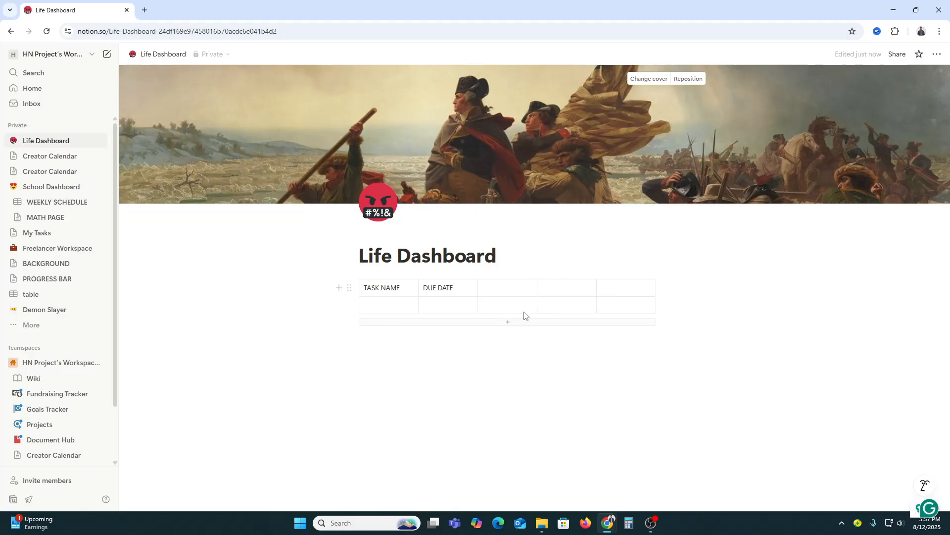
Enter the headers "CATEGORY" and "STATUS" in the third and fourth table cells and remove the empty fifth column
{"action": "left_click", "coordinate": [507, 294]}
{"action": "type", "text": "CA"}
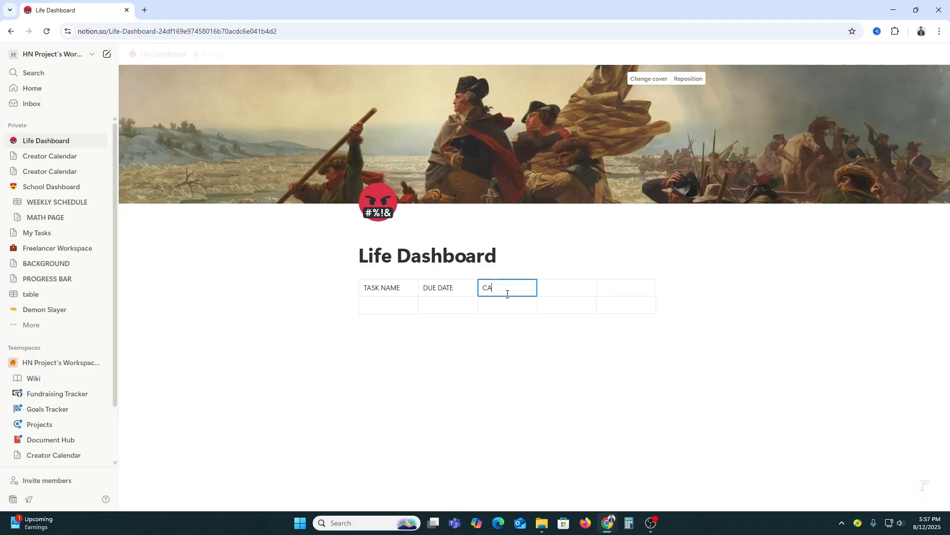
{"action": "type", "text": "TEGORY"}
{"action": "key", "text": "Tab"}
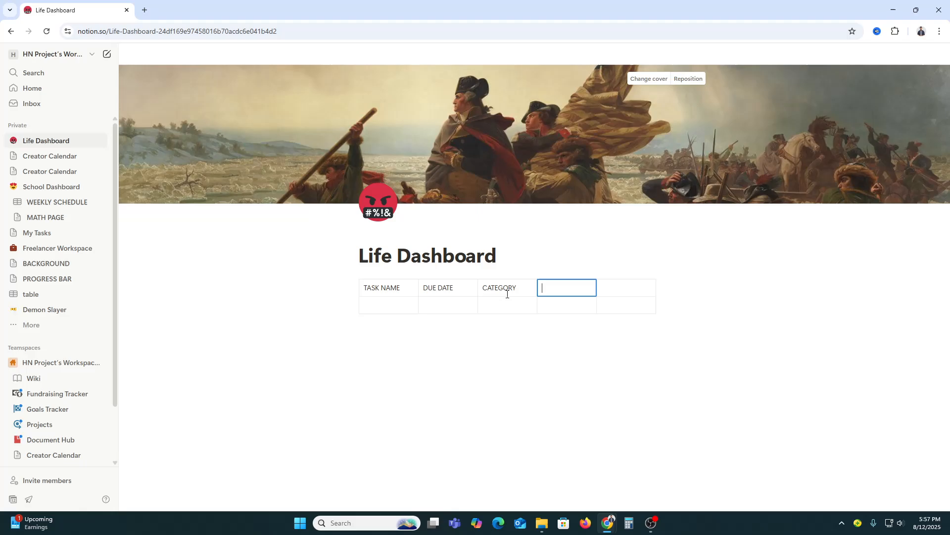
{"action": "type", "text": "STATUS"}
{"action": "left_click", "coordinate": [626, 296]}
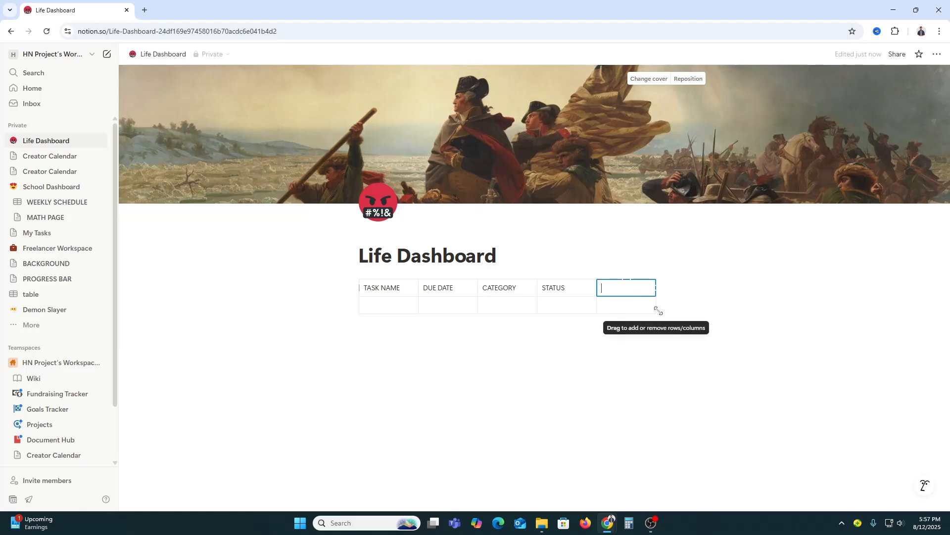
{"action": "left_click_drag", "start_coordinate": [658, 310], "coordinate": [619, 309]}
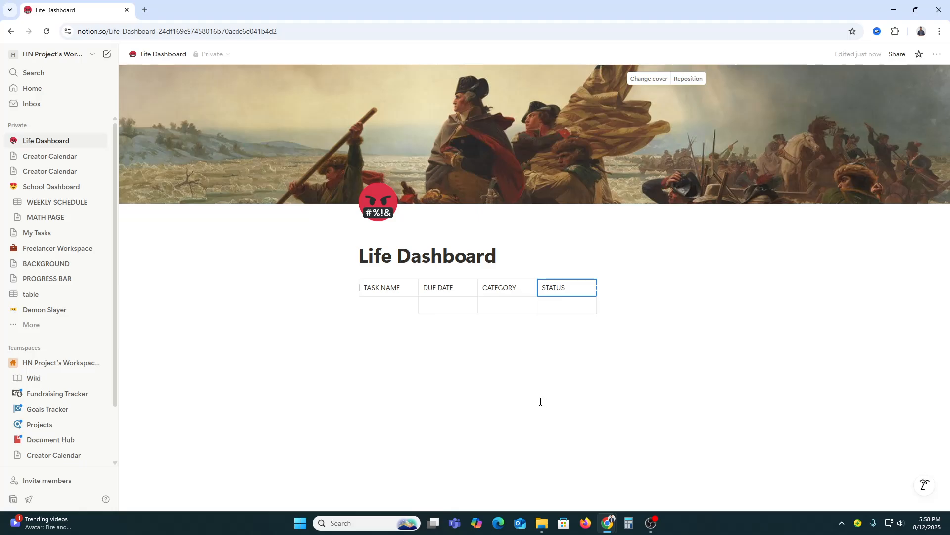
Insert a Calendar view database below the task table, leaving its title blank and dismissing the data source choices
{"action": "left_click", "coordinate": [430, 332]}
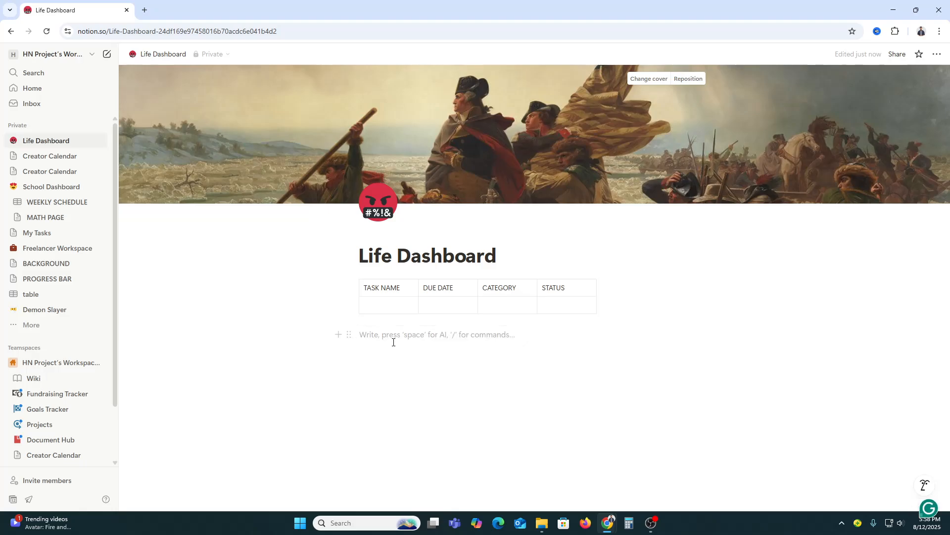
{"action": "type", "text": "/"}
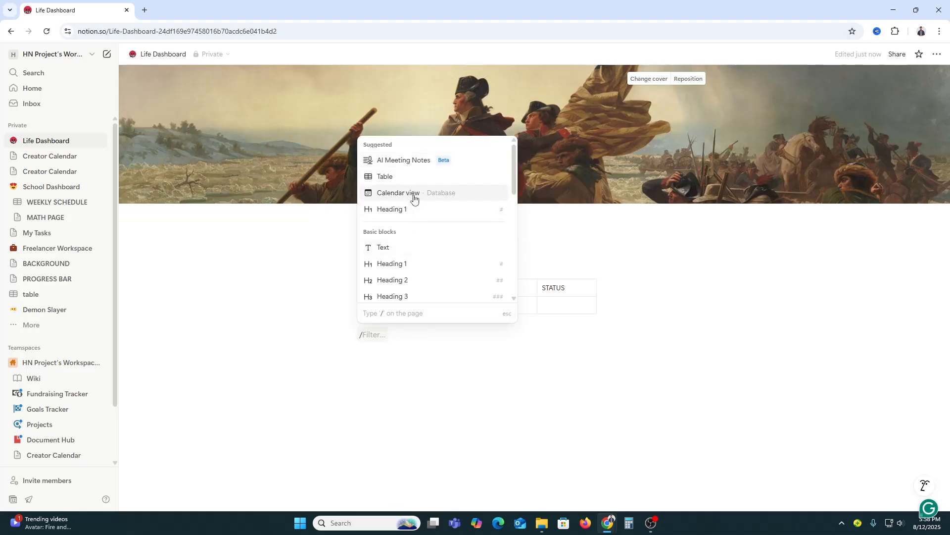
{"action": "left_click", "coordinate": [412, 193]}
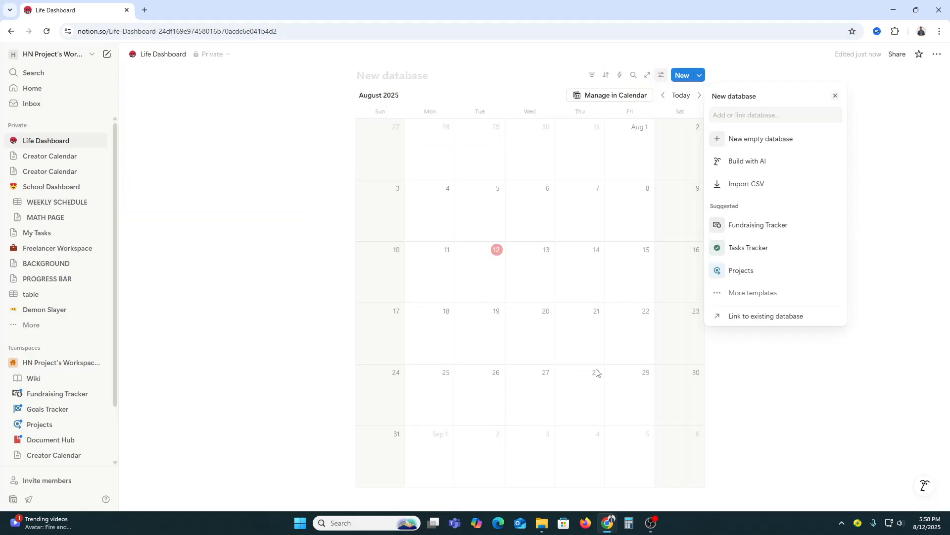
{"action": "left_click", "coordinate": [791, 394]}
{"action": "scroll", "coordinate": [791, 393], "scroll_direction": "up", "scroll_amount": 3}
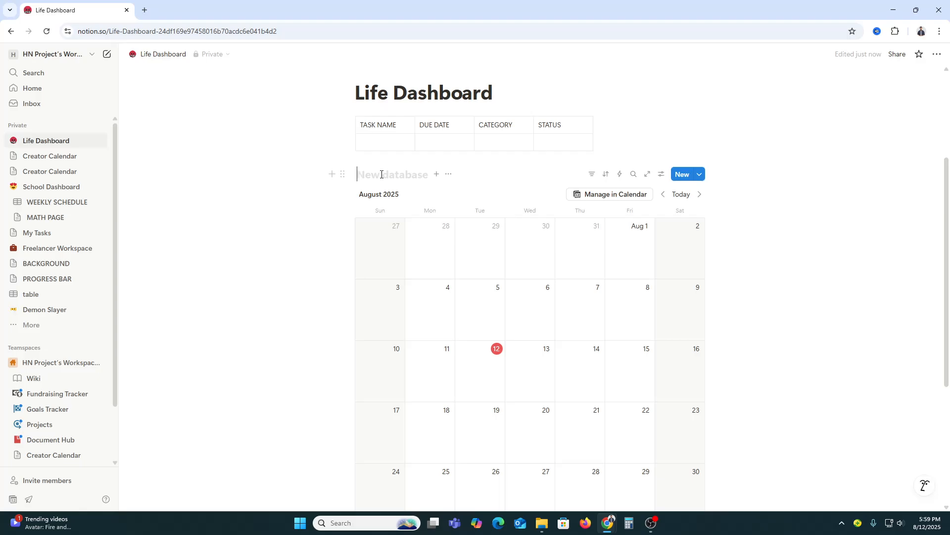
{"action": "type", "text": "/"}
{"action": "key", "text": "BackSpace"}
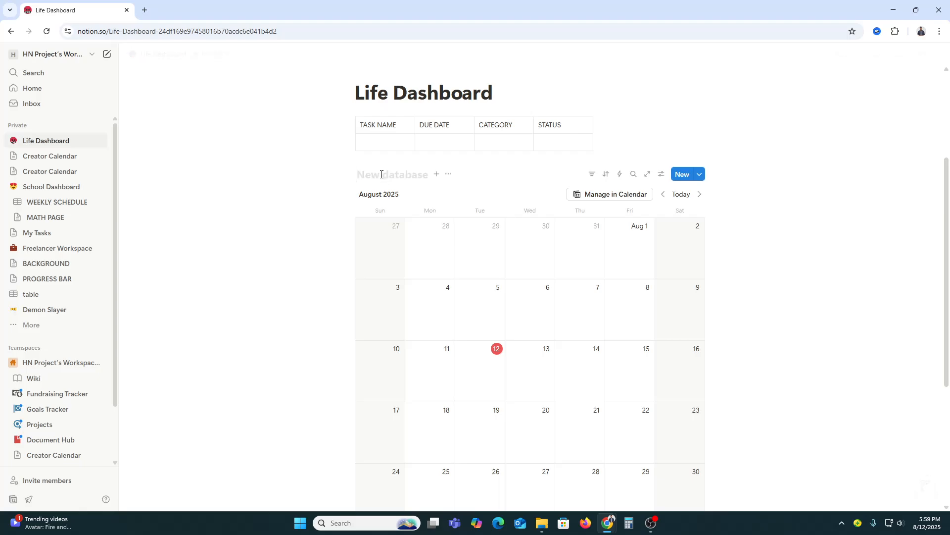
Insert a Gallery view database below the calendar and dismiss its data source choices
{"action": "scroll", "coordinate": [381, 177], "scroll_direction": "down", "scroll_amount": 5}
{"action": "left_click", "coordinate": [387, 372]}
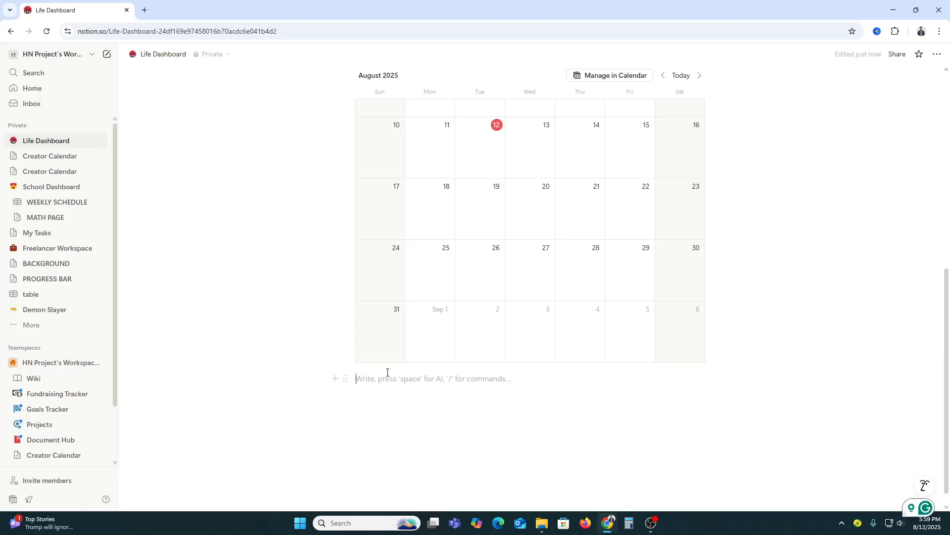
{"action": "type", "text": "/ga"}
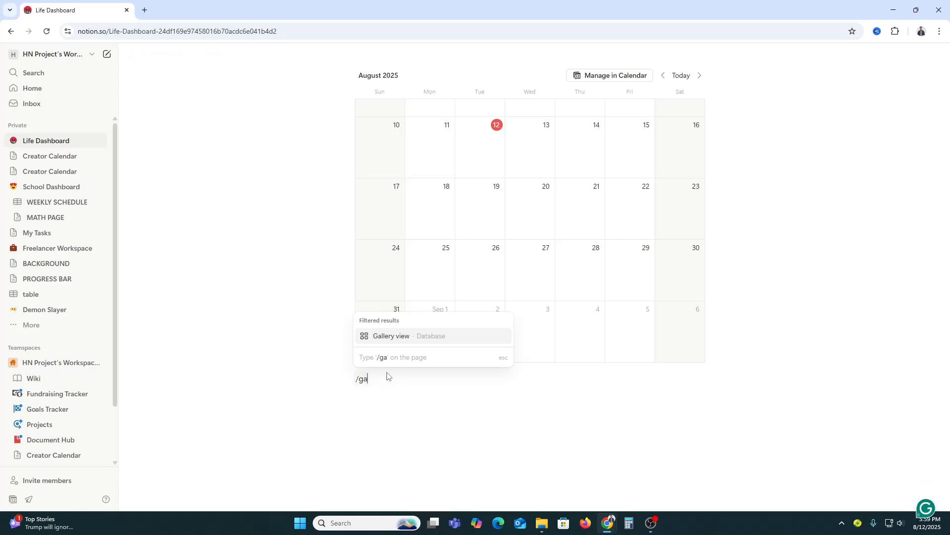
{"action": "left_click", "coordinate": [414, 335]}
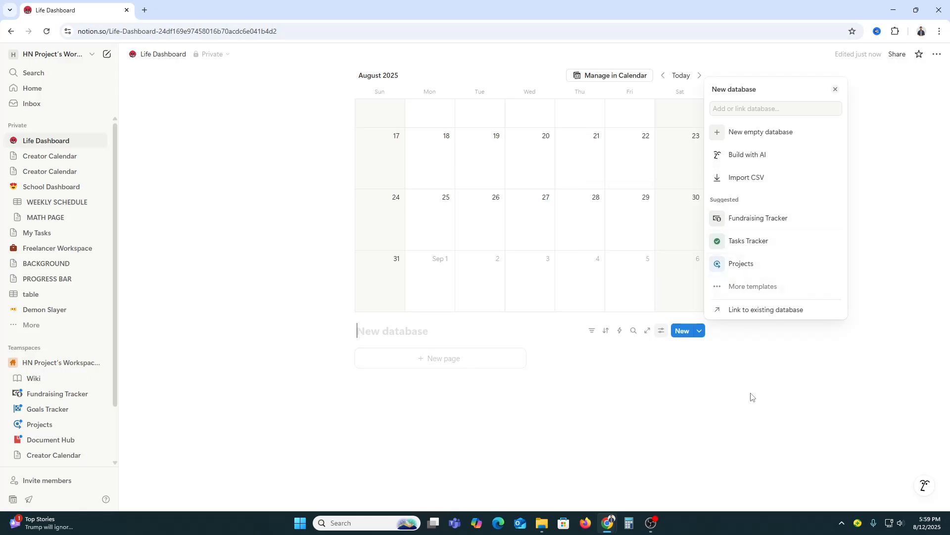
{"action": "left_click", "coordinate": [630, 388]}
Add a new page card to the gallery and name it "SAVE $5000"
{"action": "left_click", "coordinate": [469, 366]}
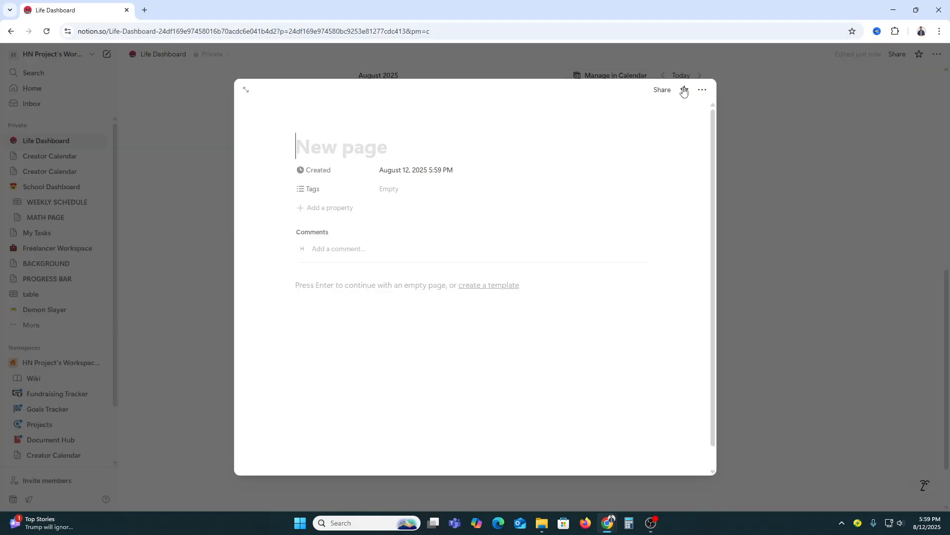
{"action": "left_click", "coordinate": [759, 168]}
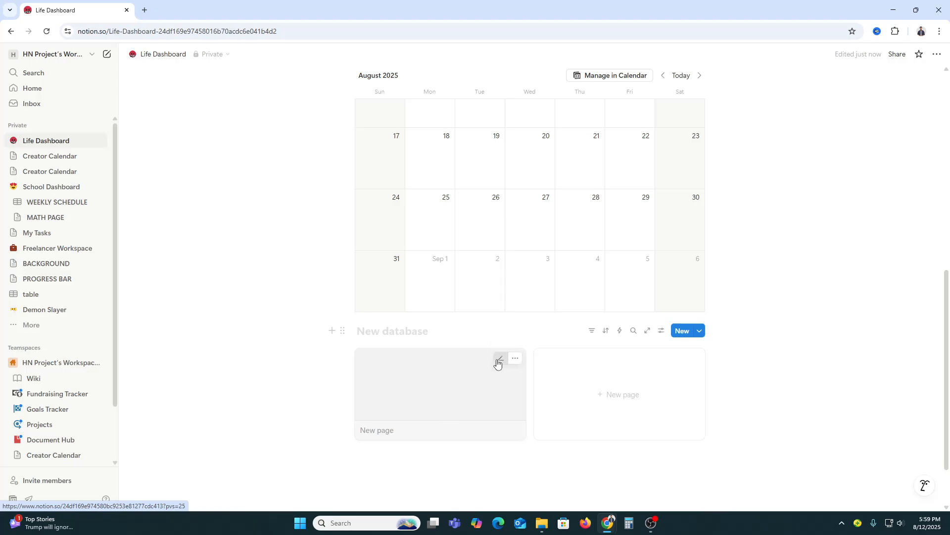
{"action": "left_click", "coordinate": [499, 358]}
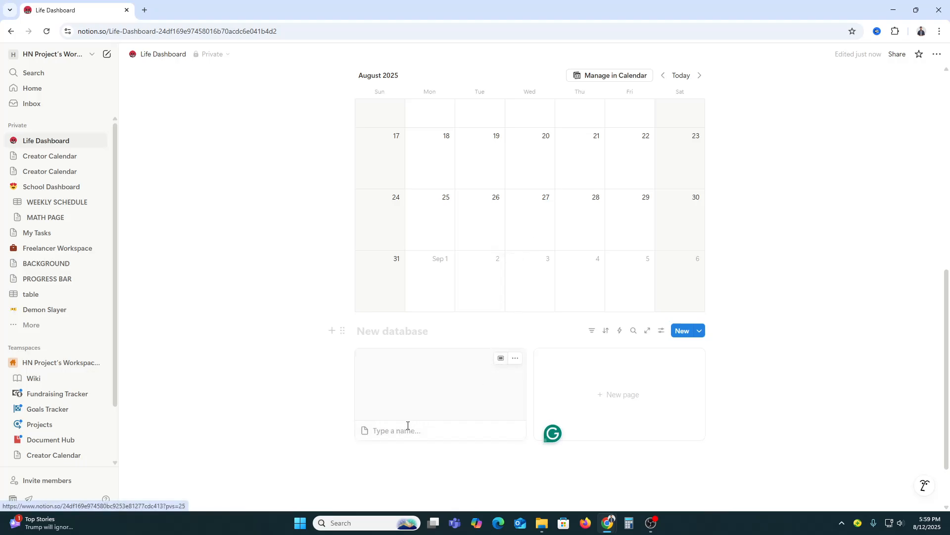
{"action": "type", "text": "SAVE"}
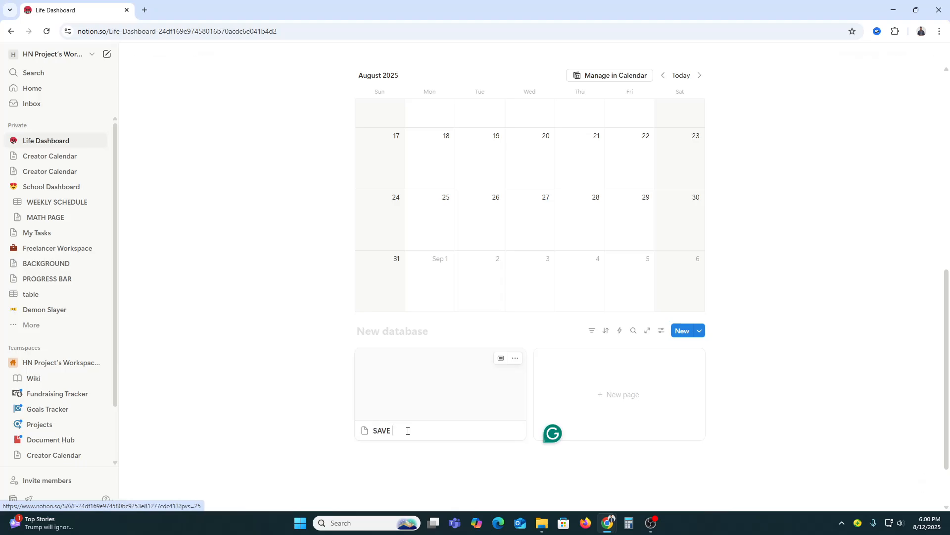
{"action": "type", "text": " $5000"}
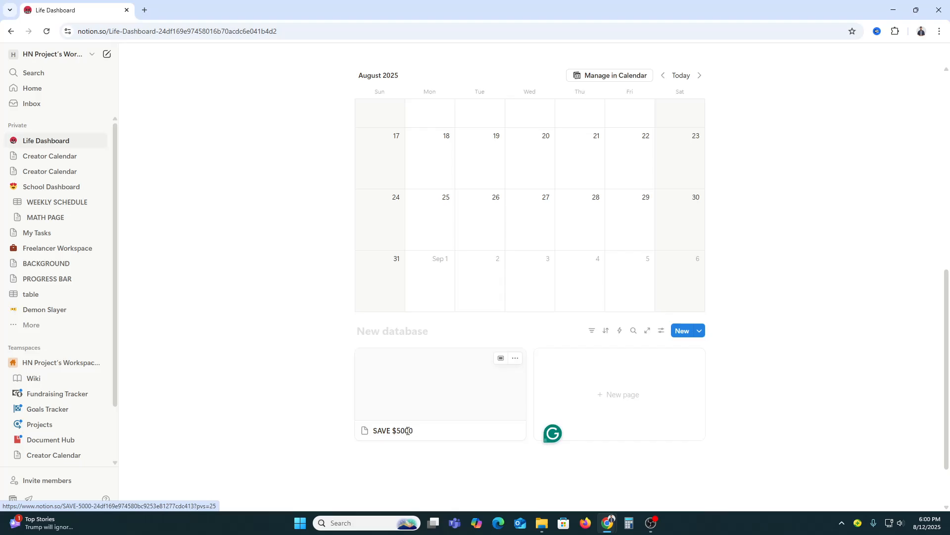
{"action": "key", "text": "Return"}
Open the SAVE $5000 page and give it a cover from The MET Museum – Japanese Prints showing a crowded street with utility poles
{"action": "left_click", "coordinate": [434, 388]}
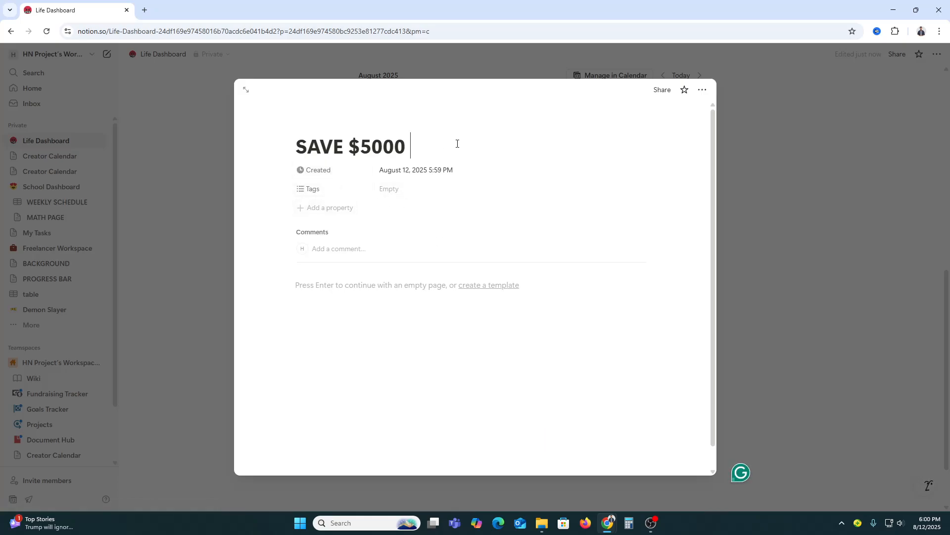
{"action": "left_click", "coordinate": [361, 124]}
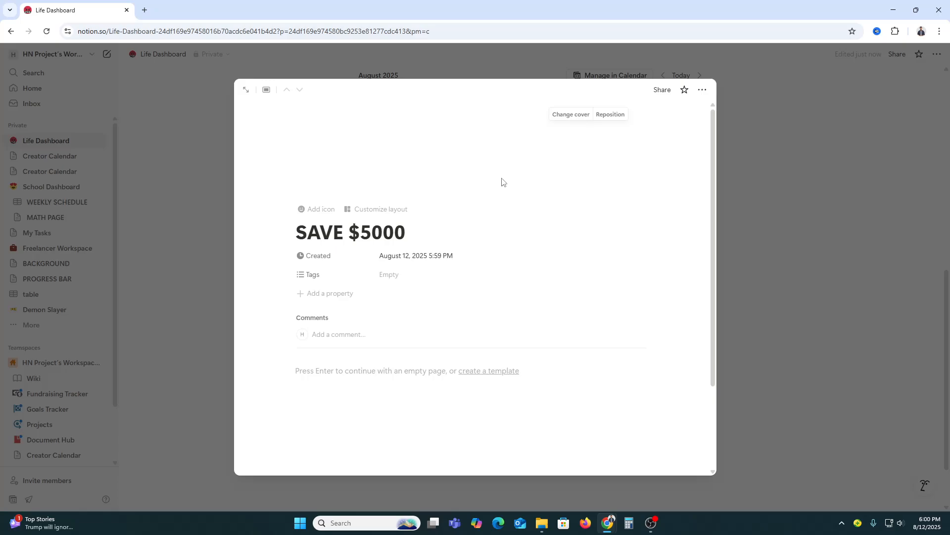
{"action": "left_click", "coordinate": [570, 115]}
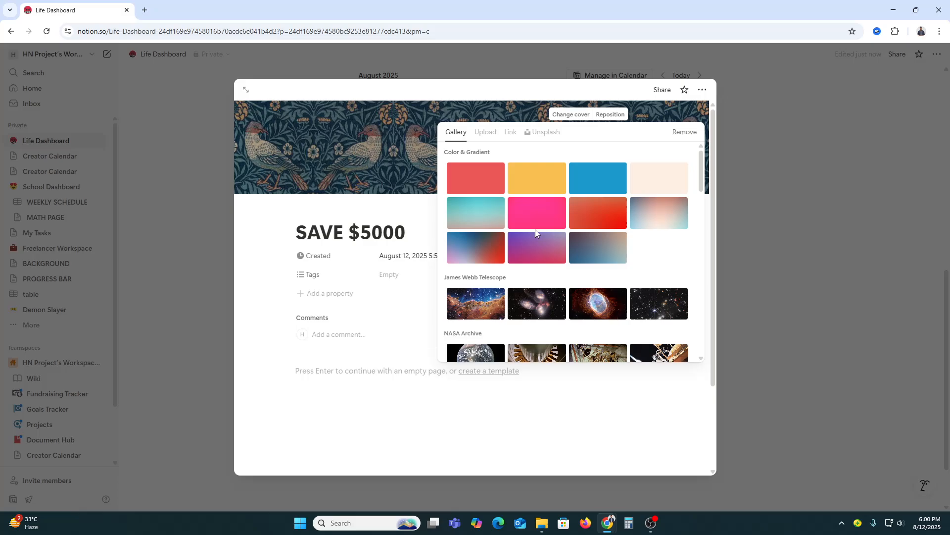
{"action": "scroll", "coordinate": [539, 237], "scroll_direction": "down", "scroll_amount": 5}
{"action": "scroll", "coordinate": [548, 248], "scroll_direction": "down", "scroll_amount": 15}
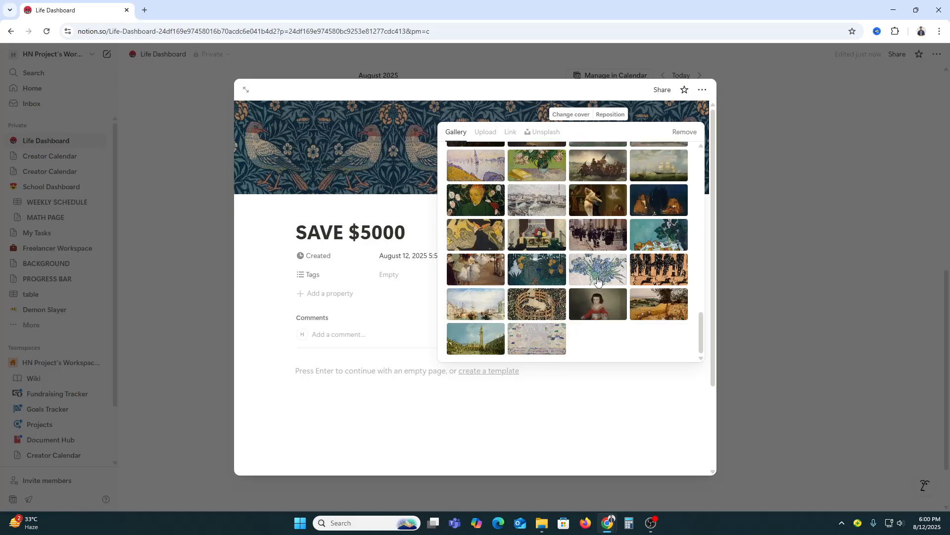
{"action": "scroll", "coordinate": [580, 338], "scroll_direction": "up", "scroll_amount": 6}
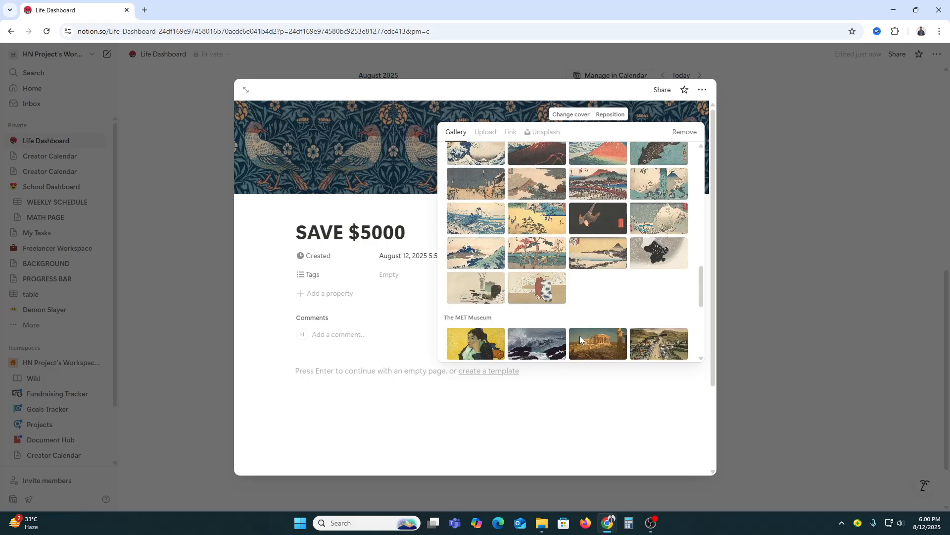
{"action": "scroll", "coordinate": [580, 339], "scroll_direction": "up", "scroll_amount": 2}
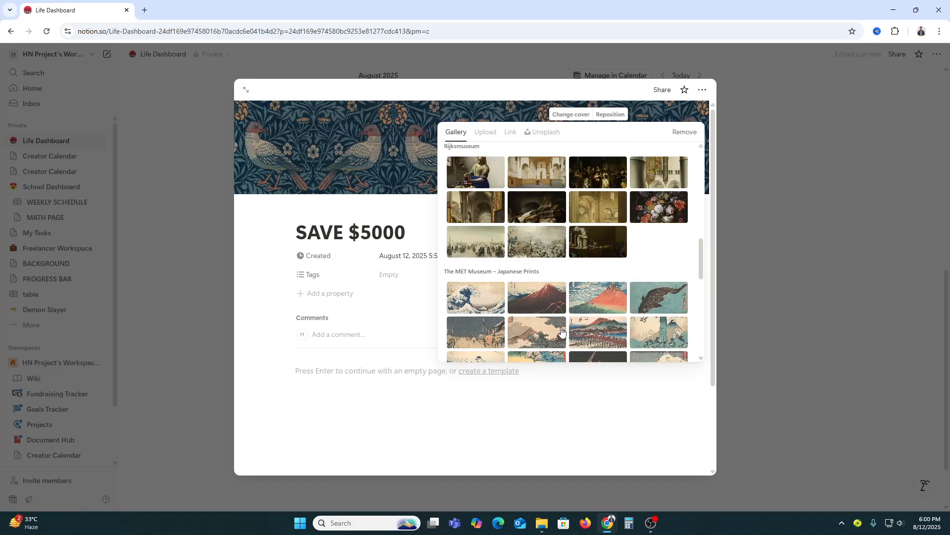
{"action": "left_click", "coordinate": [475, 331]}
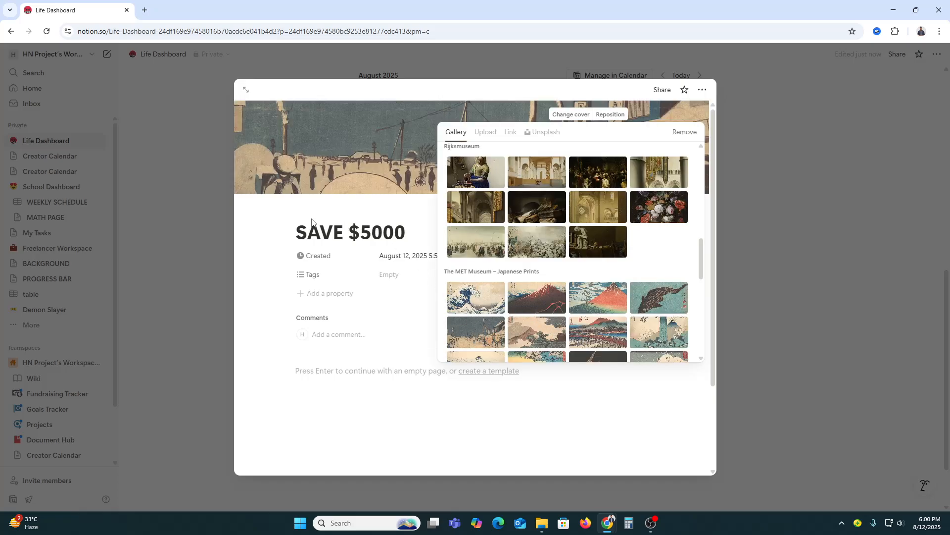
{"action": "left_click", "coordinate": [269, 232]}
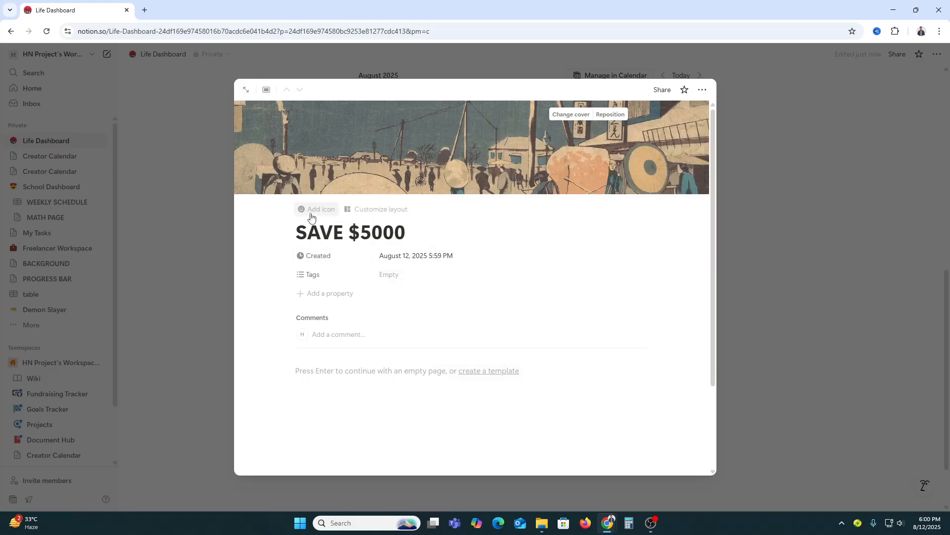
Set the SAVE $5000 page's icon to the green yen chart emoji, searching for "money", and close the page
{"action": "left_click", "coordinate": [311, 210]}
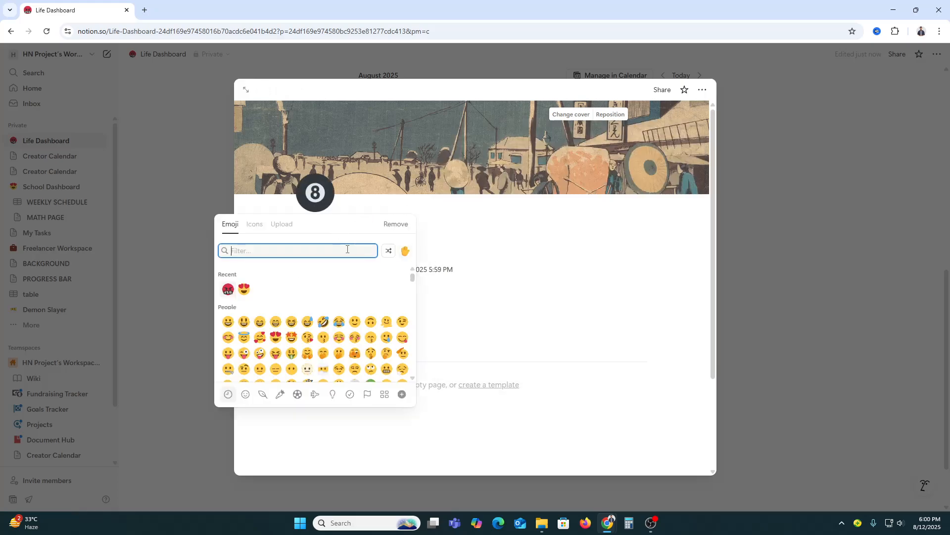
{"action": "type", "text": "money"}
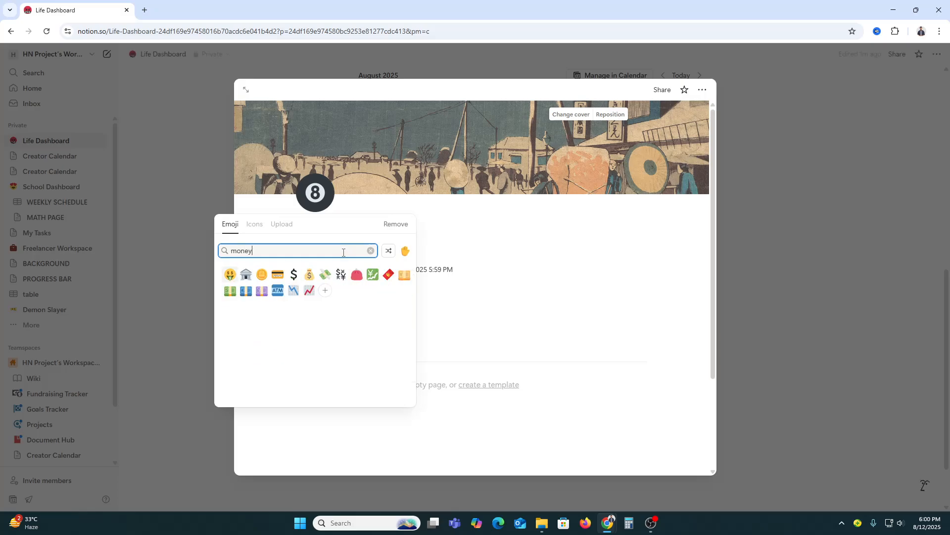
{"action": "left_click", "coordinate": [447, 284]}
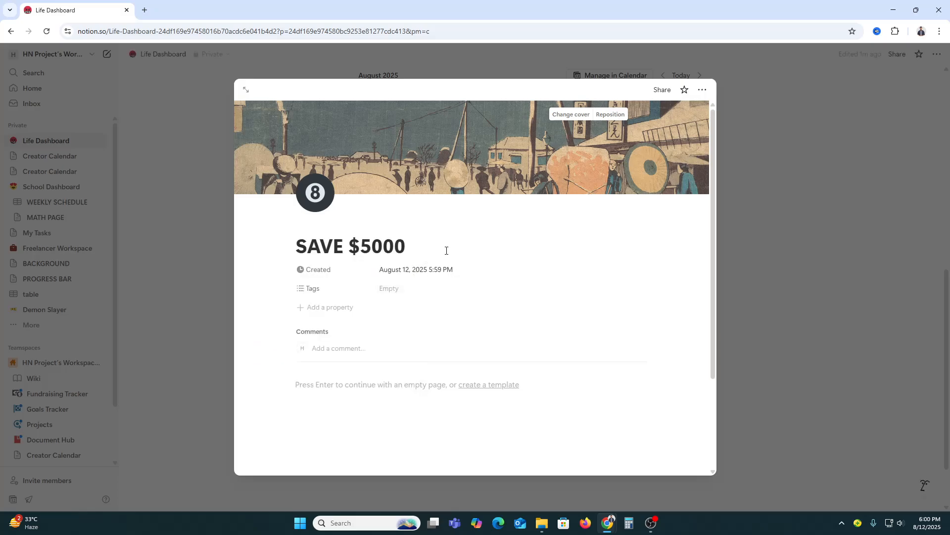
{"action": "left_click", "coordinate": [317, 200]}
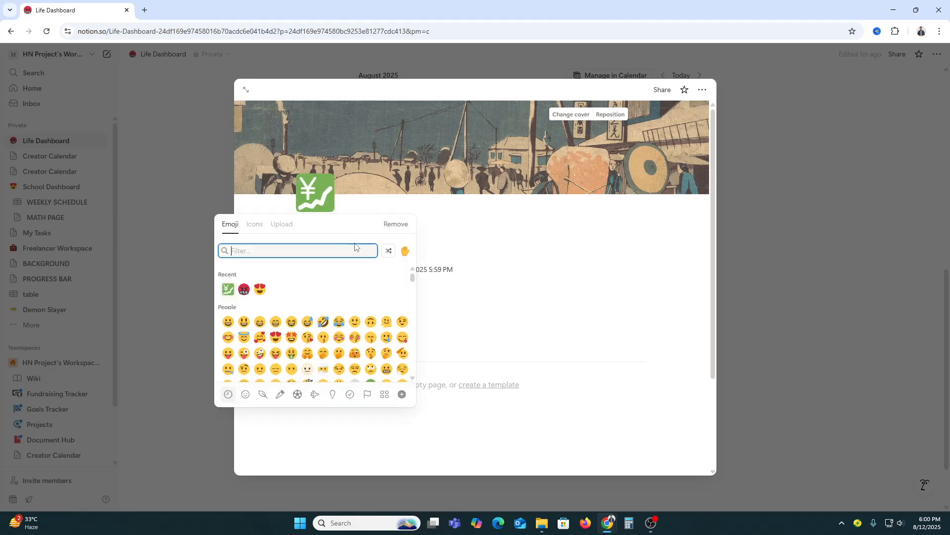
{"action": "left_click", "coordinate": [496, 233]}
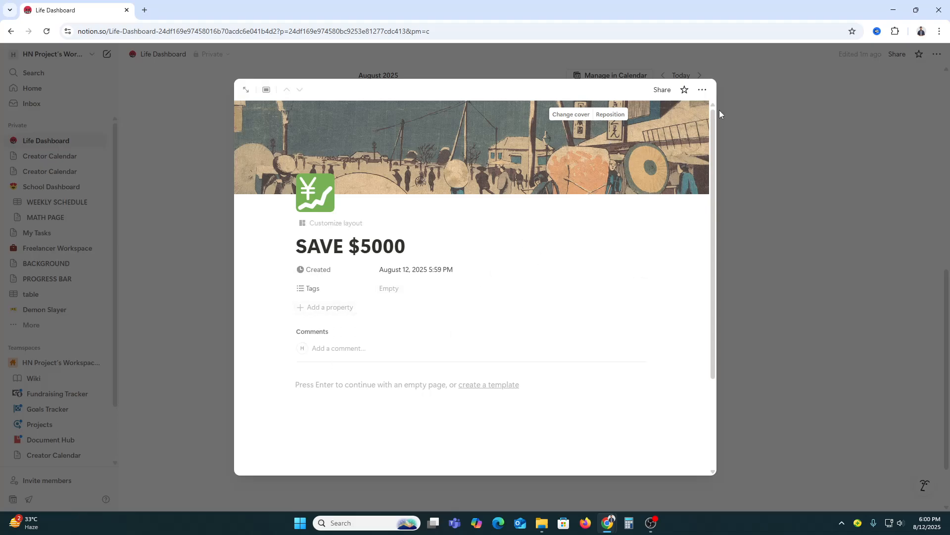
{"action": "left_click", "coordinate": [760, 231]}
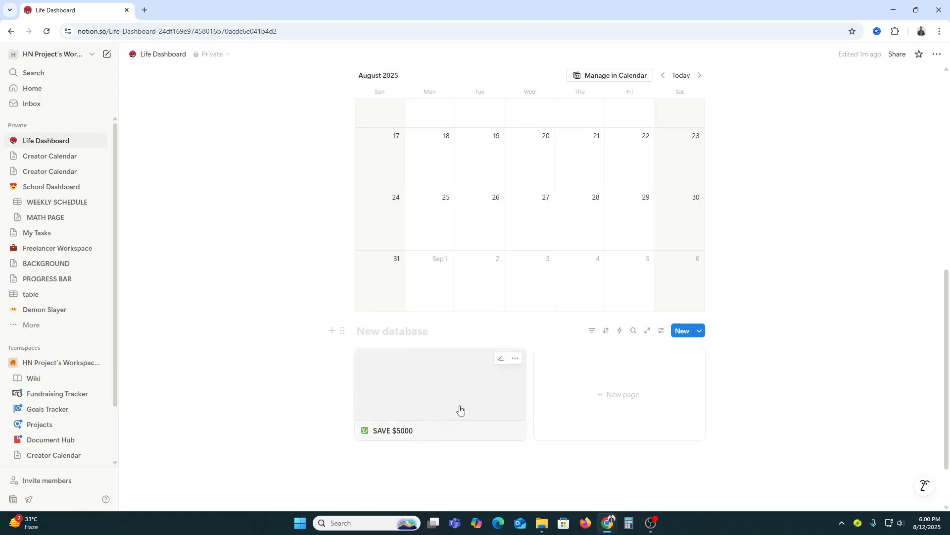
{"action": "left_click", "coordinate": [516, 358]}
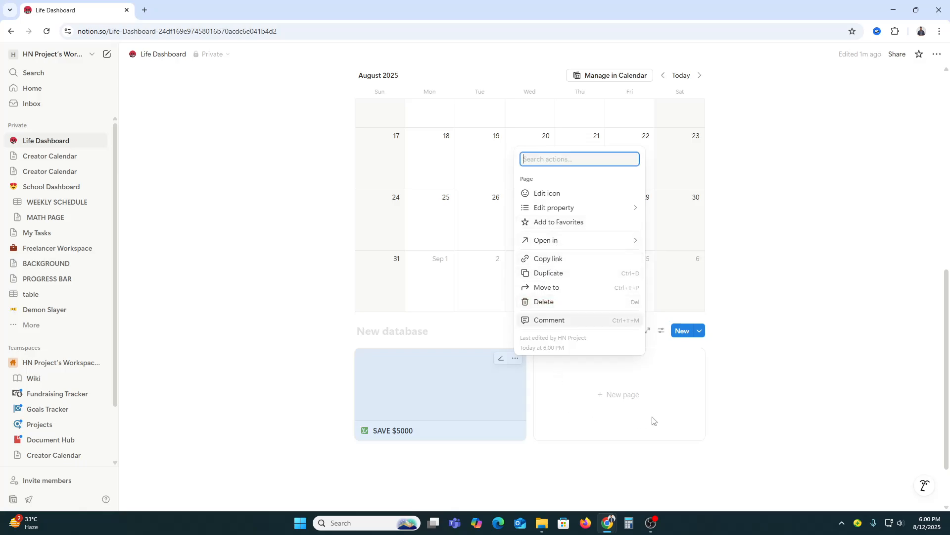
{"action": "left_click", "coordinate": [758, 384]}
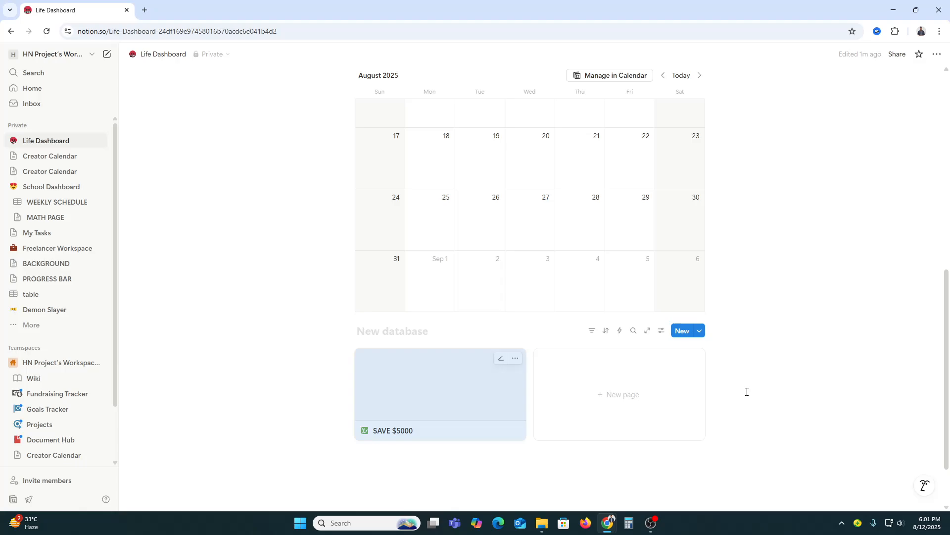
Start a new empty block below the gallery database
{"action": "scroll", "coordinate": [720, 398], "scroll_direction": "down", "scroll_amount": 2}
{"action": "left_click", "coordinate": [402, 389]}
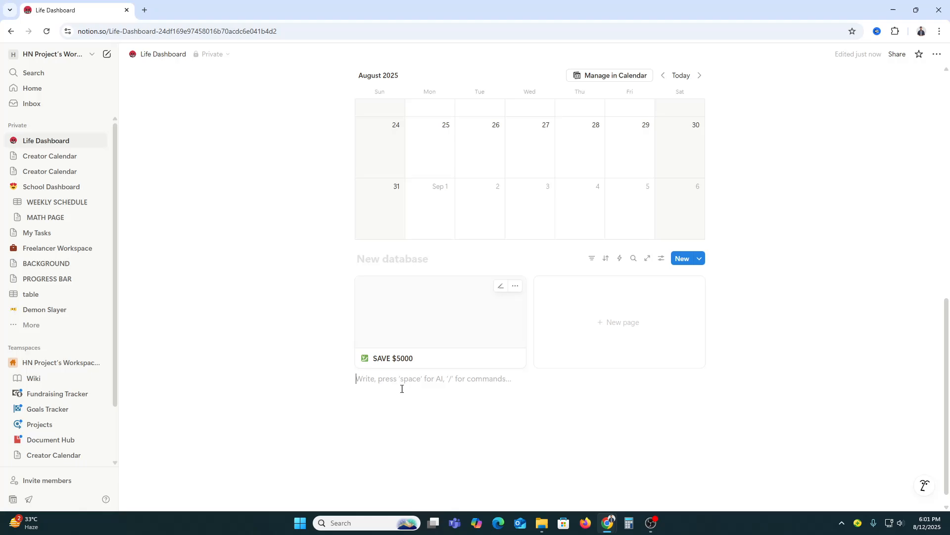